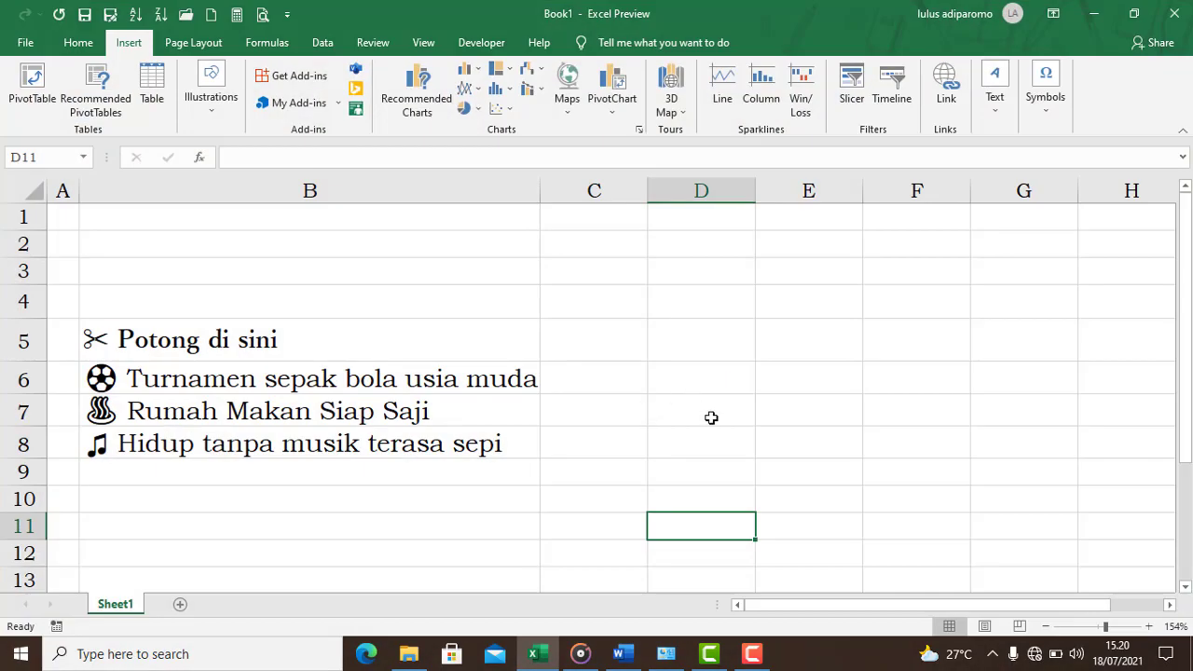
- Check the symbol-prefixed lines in column B, then drag column D's border to widen it
click(707, 410)
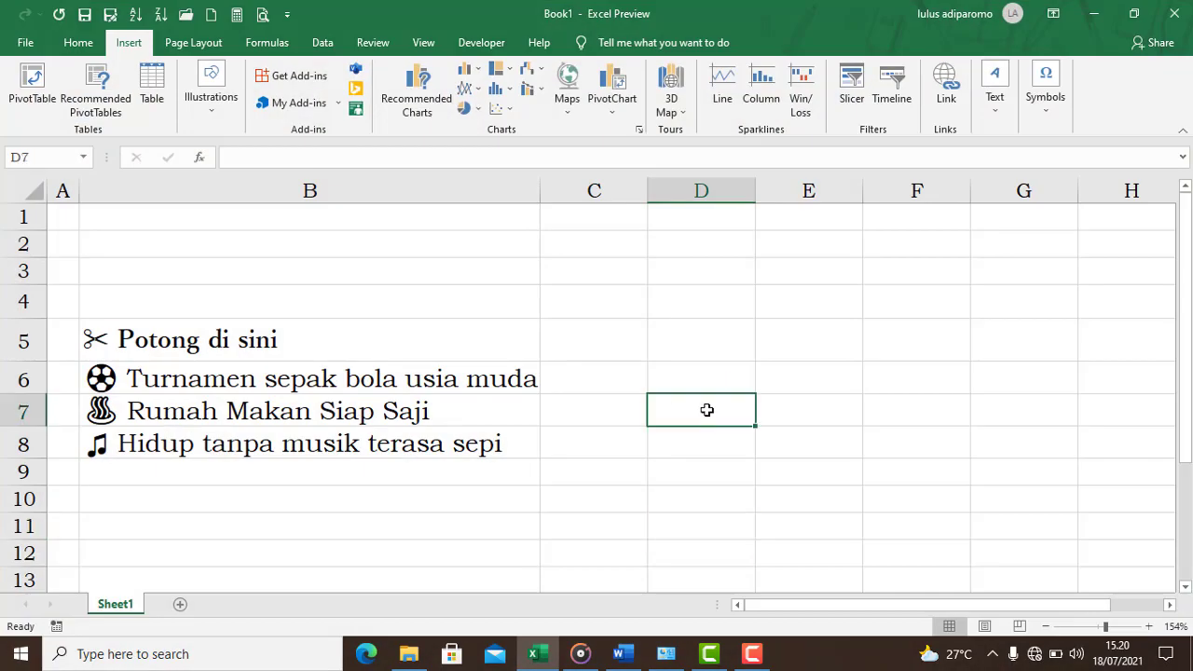
click(708, 297)
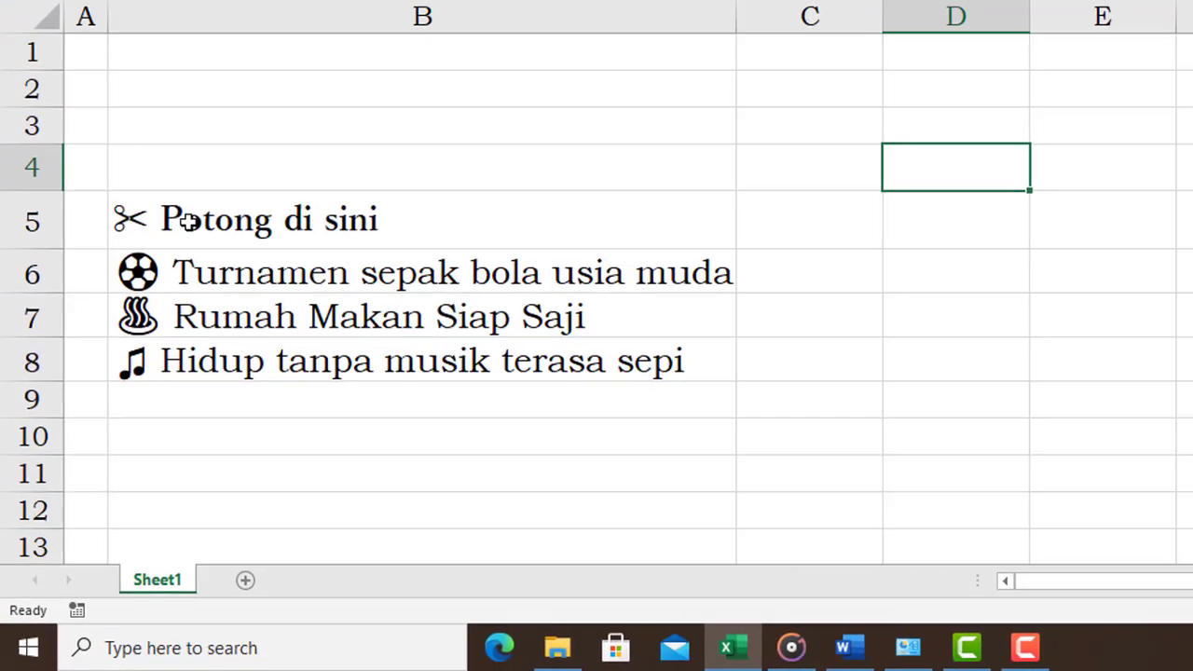
click(139, 357)
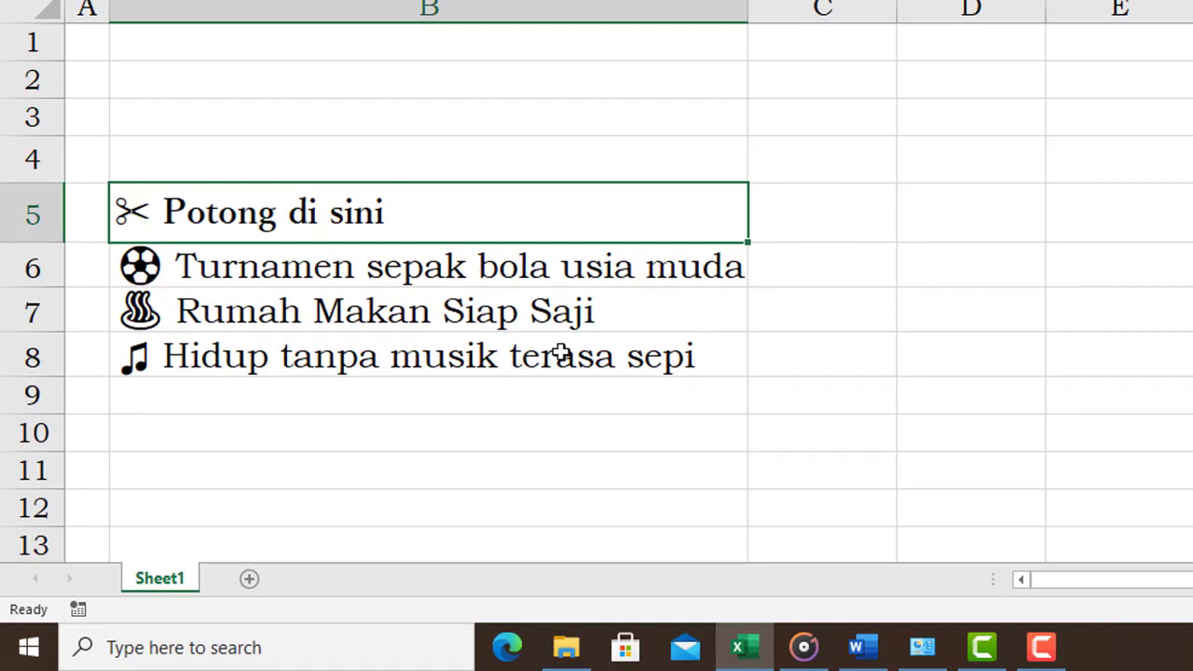
click(318, 503)
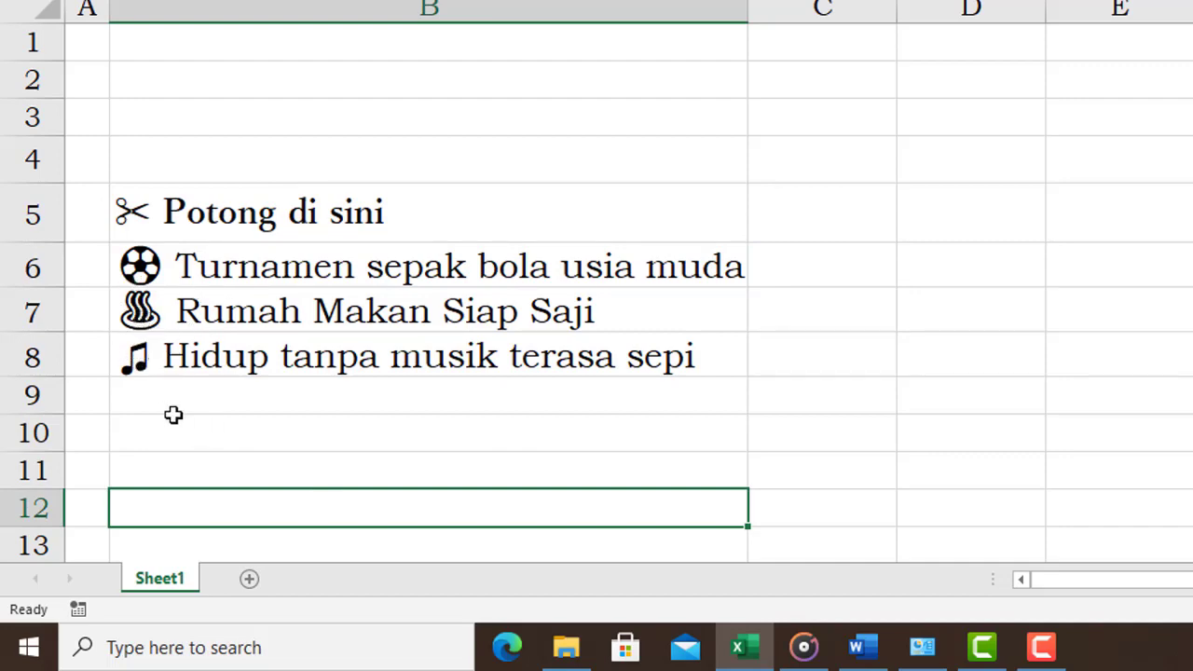
click(138, 368)
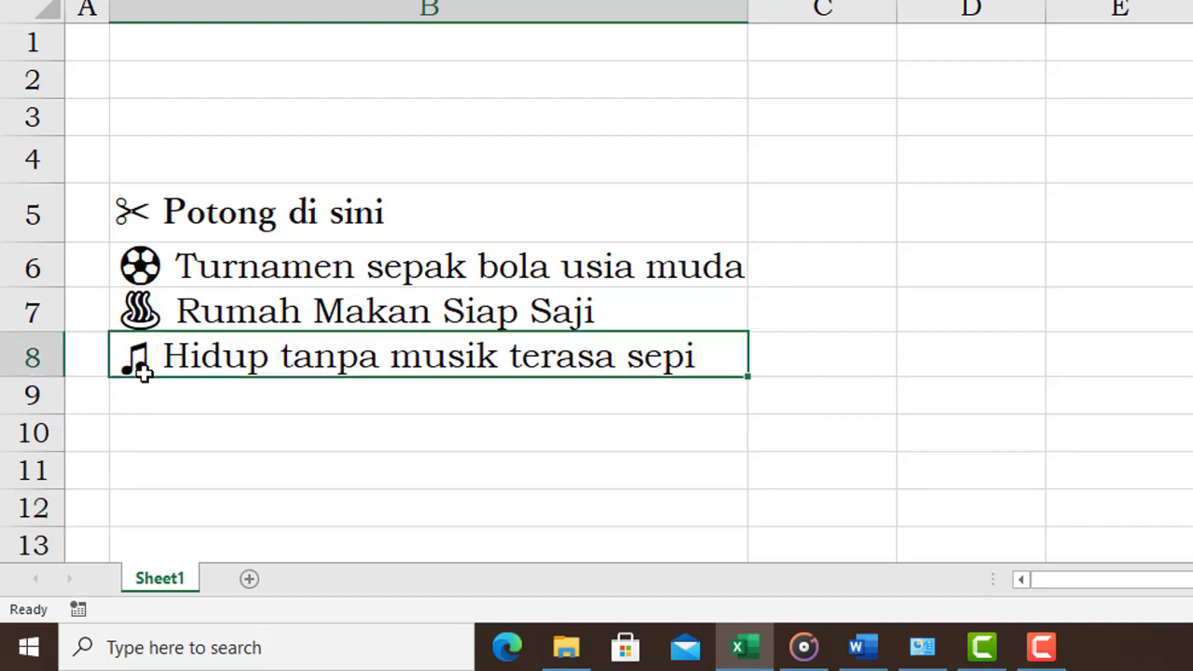
click(980, 512)
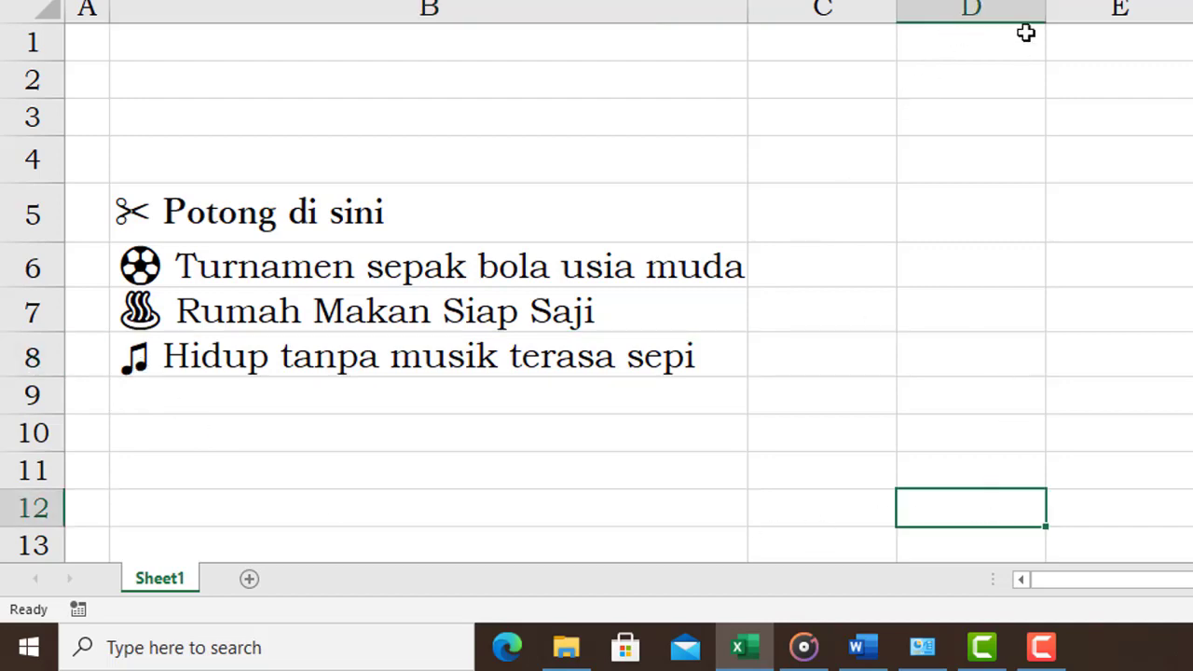
drag(1045, 7, 1129, 8)
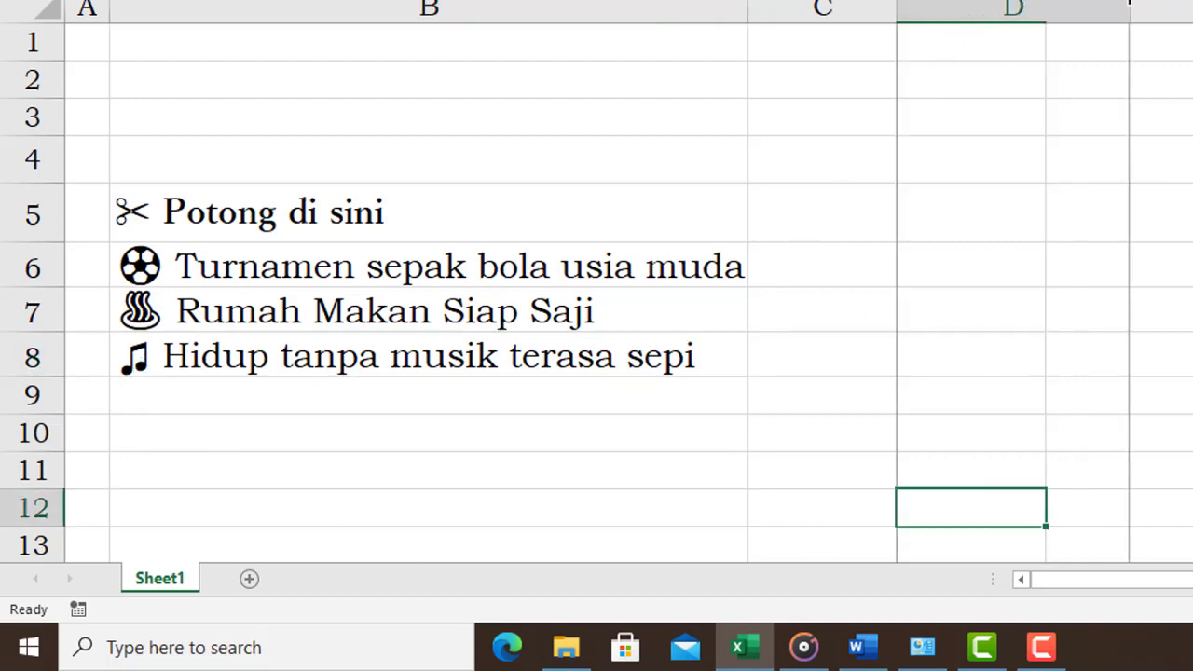
click(972, 309)
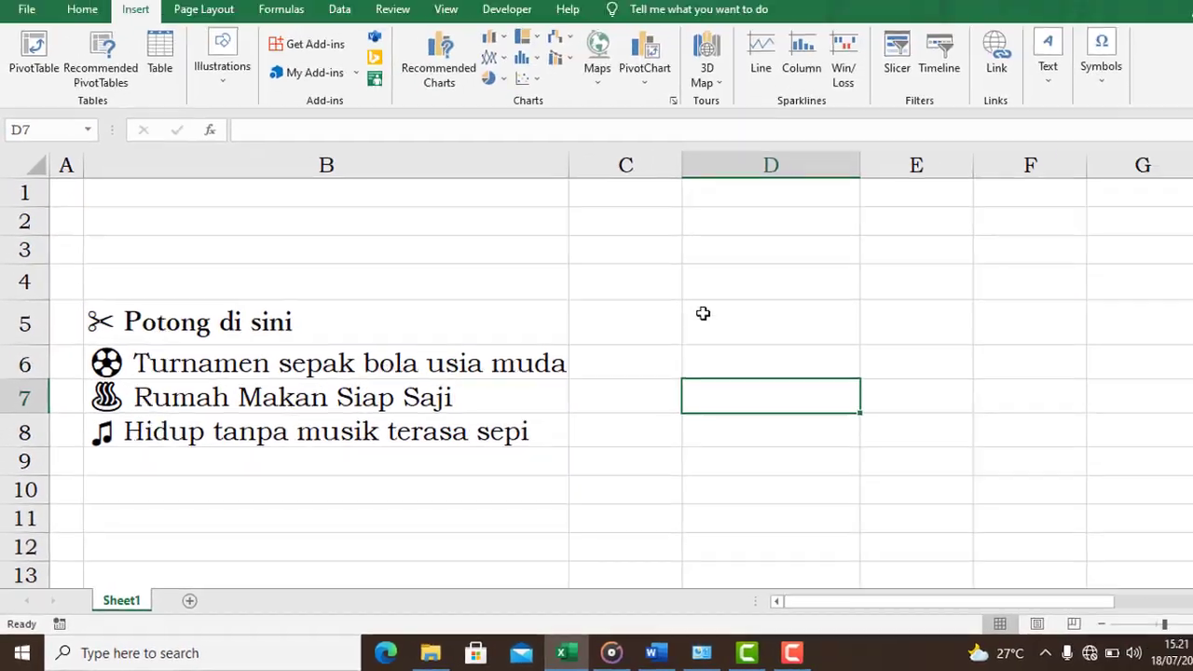
- Insert the Umbrella symbol (2602) from the Symbol dialog's recently used symbols into cell D5
click(904, 224)
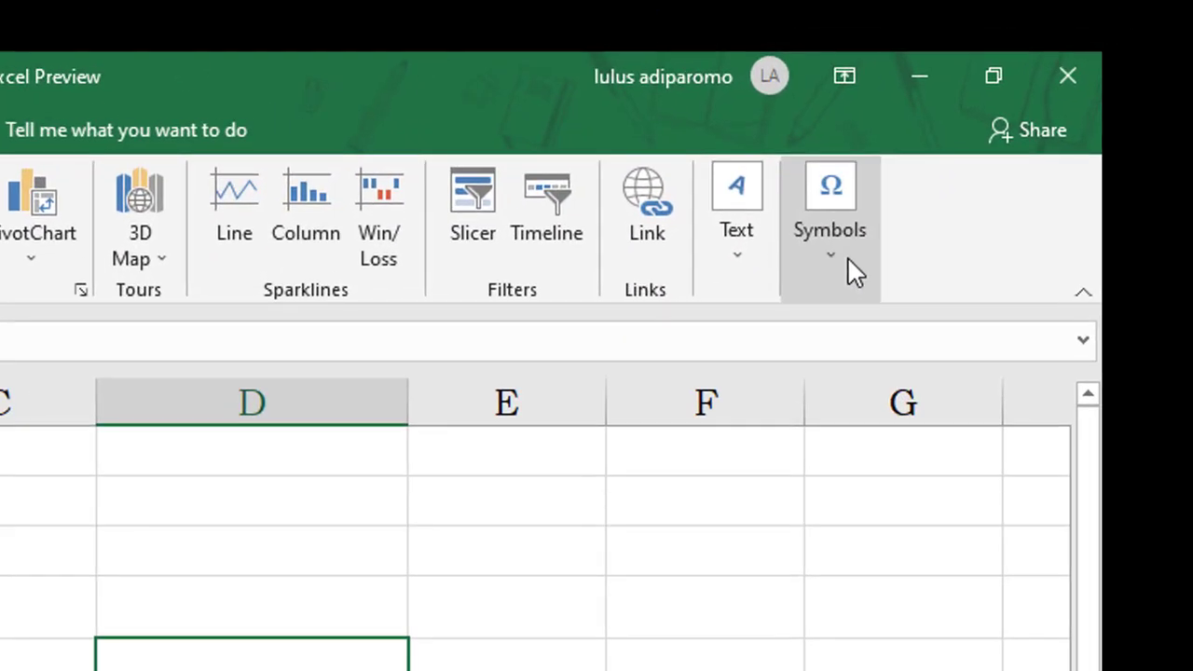
click(847, 258)
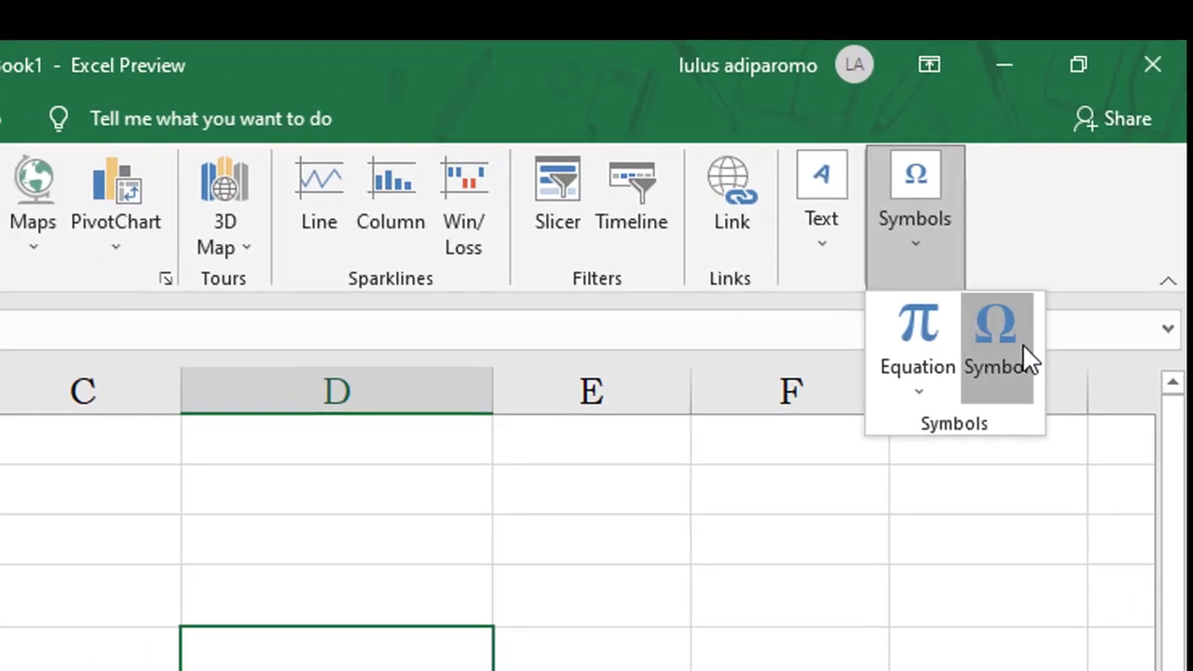
click(941, 350)
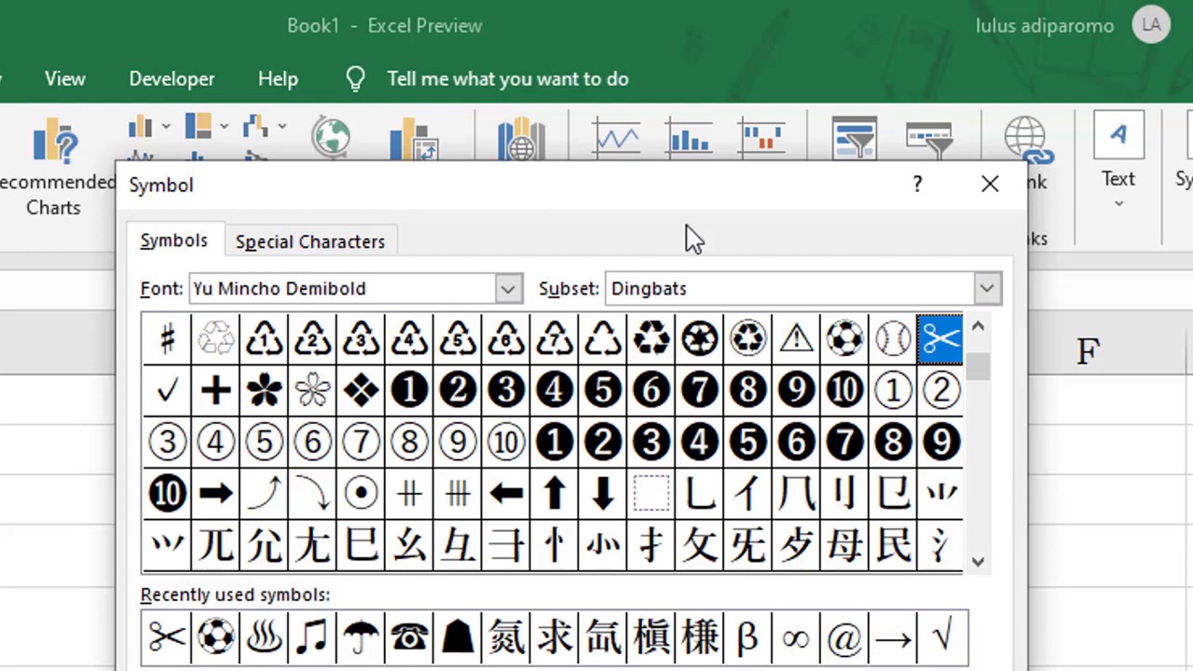
mouse_move(661, 200)
mouse_down()
mouse_move(773, 205)
mouse_move(843, 173)
mouse_up()
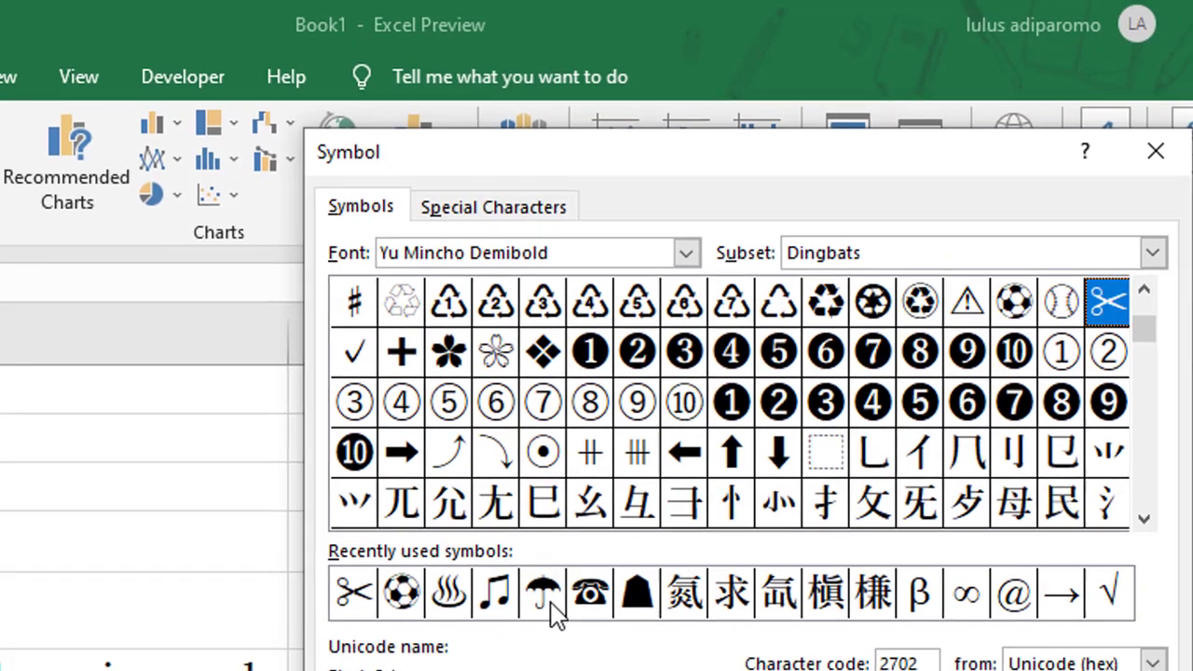
click(545, 613)
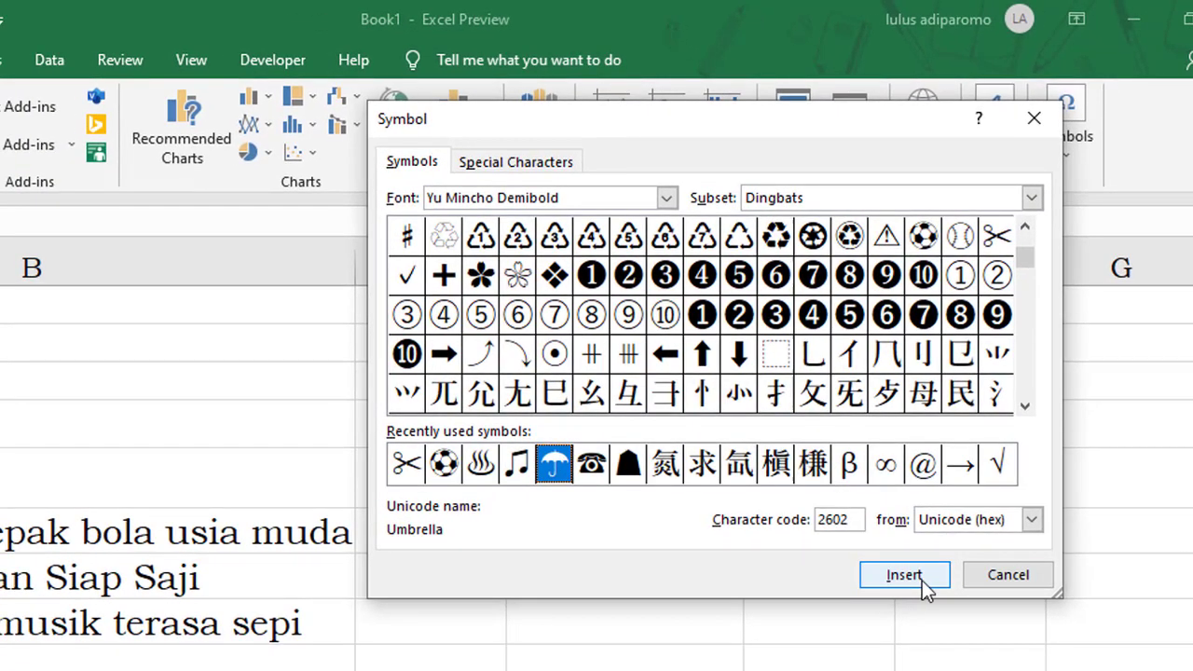
click(922, 581)
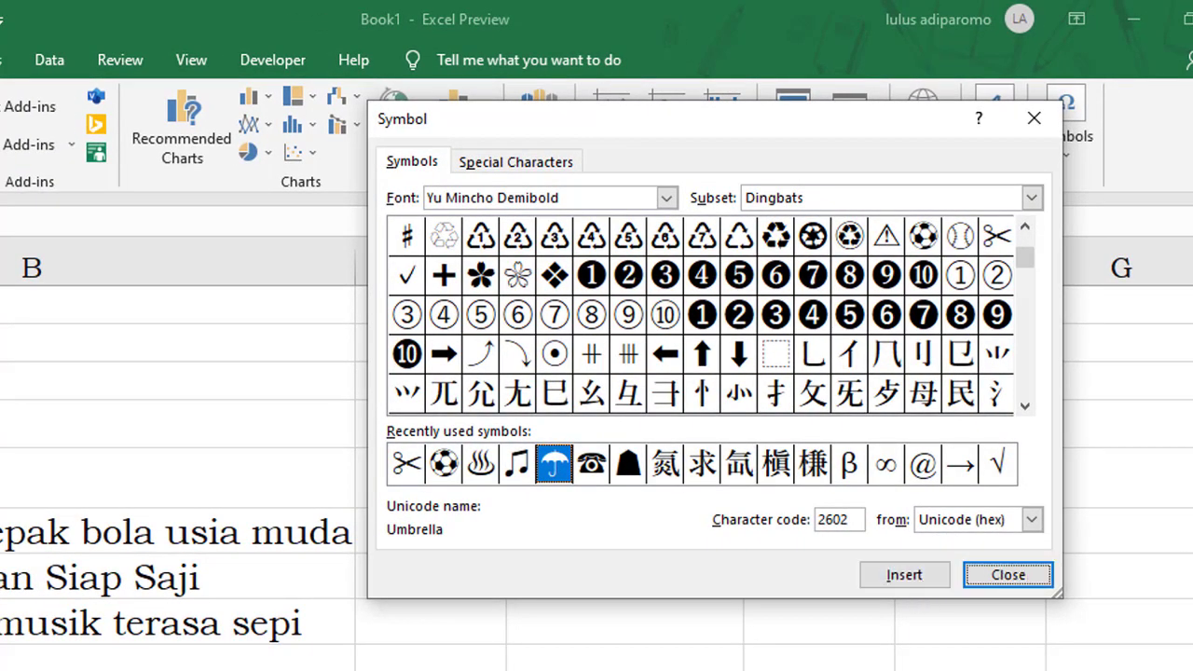
click(1023, 574)
click(605, 620)
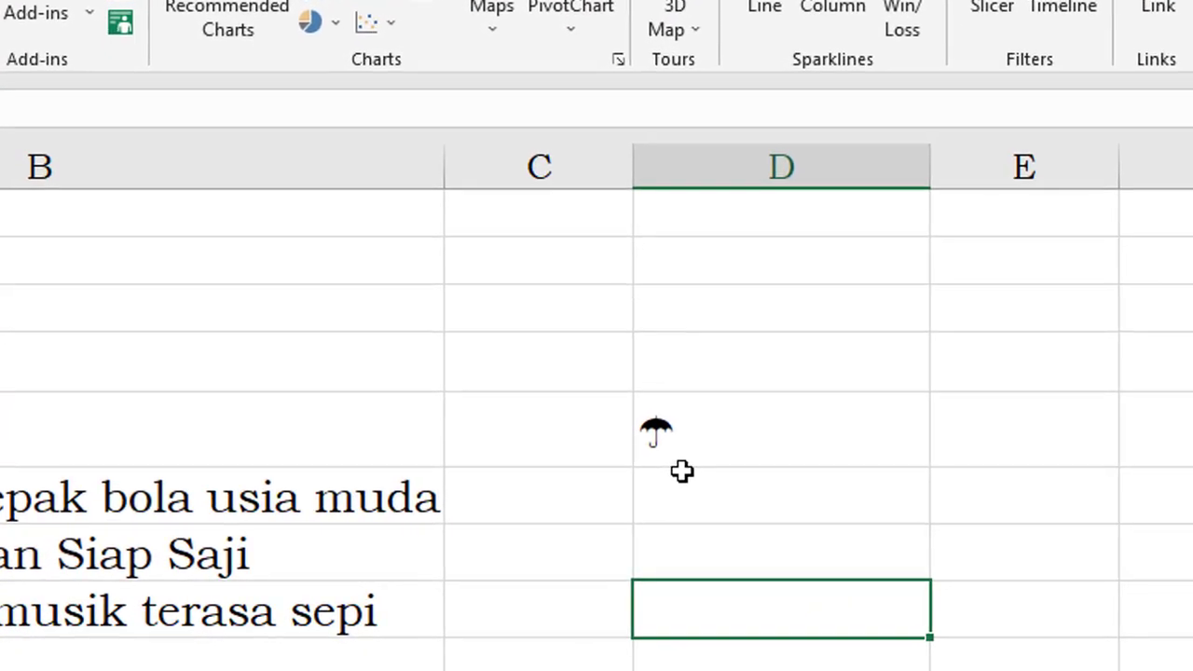
- Delete the umbrella symbol from D5 with Backspace
click(559, 470)
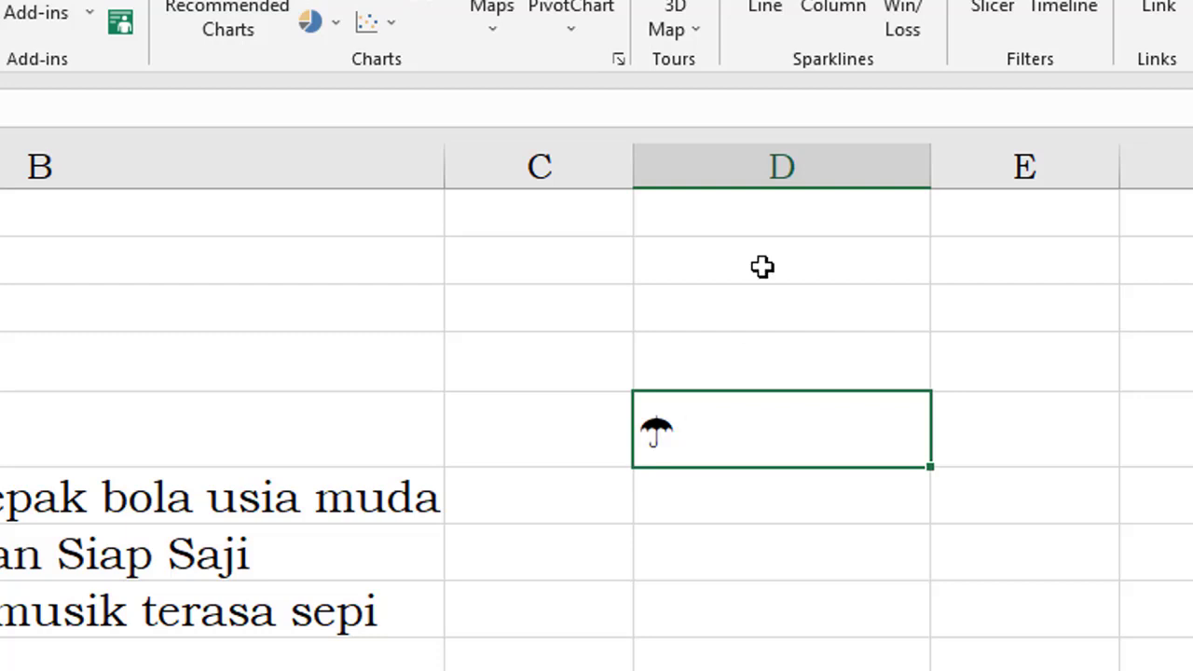
click(742, 500)
click(696, 426)
key(BackSpace)
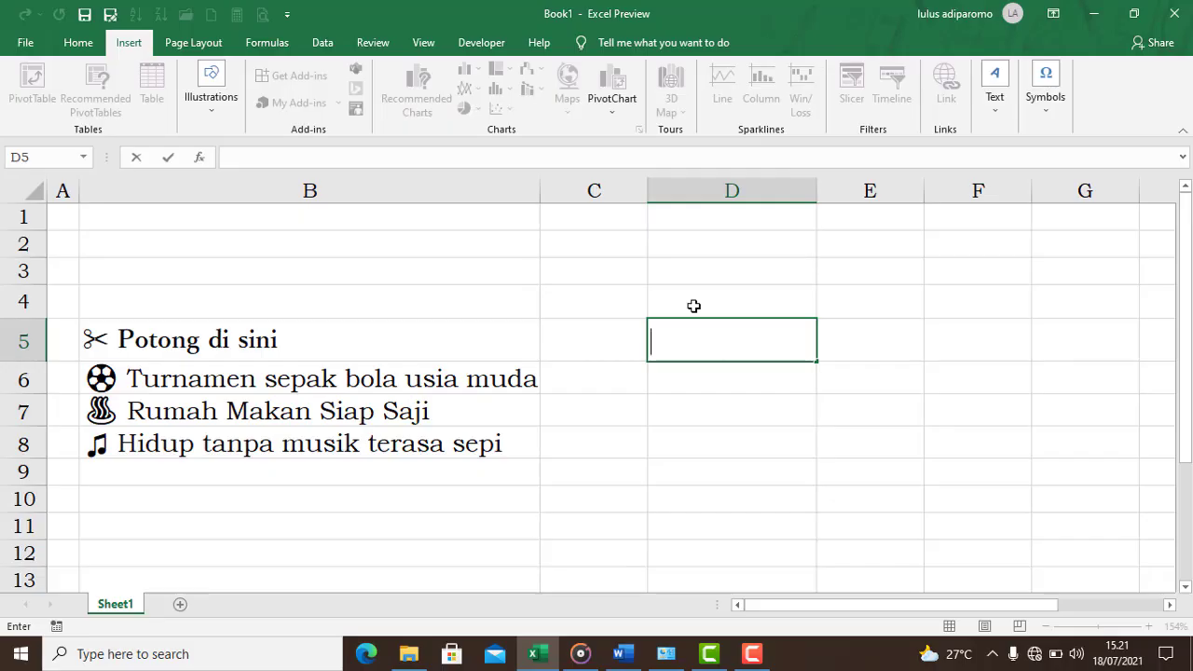
click(917, 399)
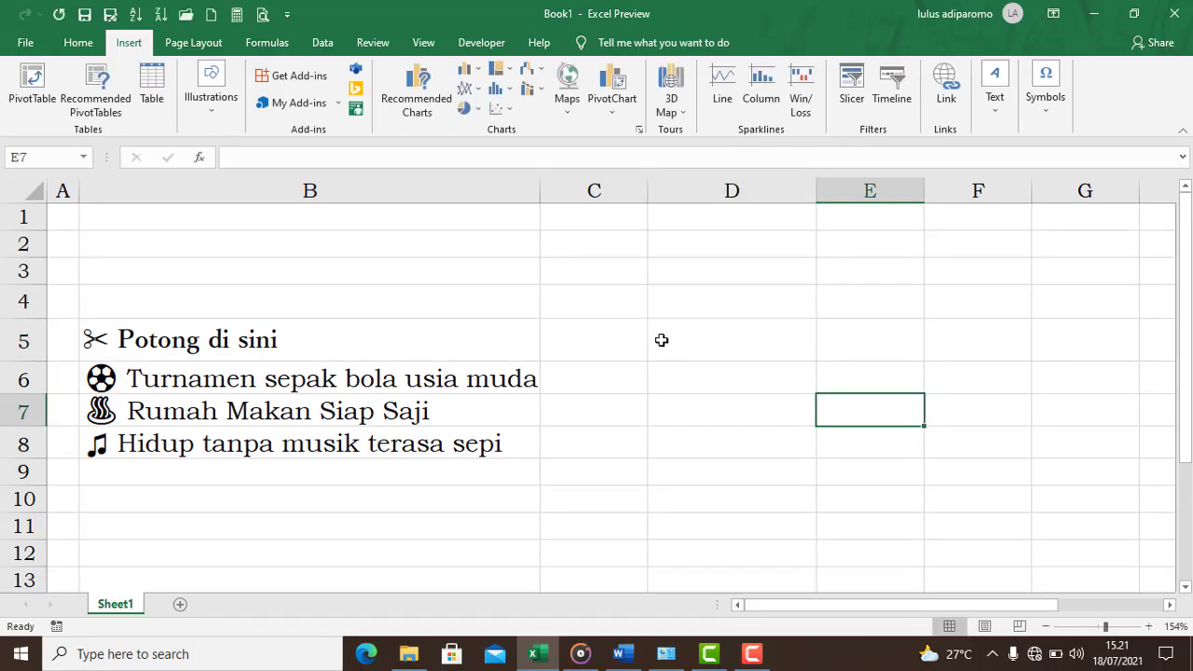
- Move through cells D5, F6, D7 and G6, ending on the Potong di sini cell B5
click(666, 331)
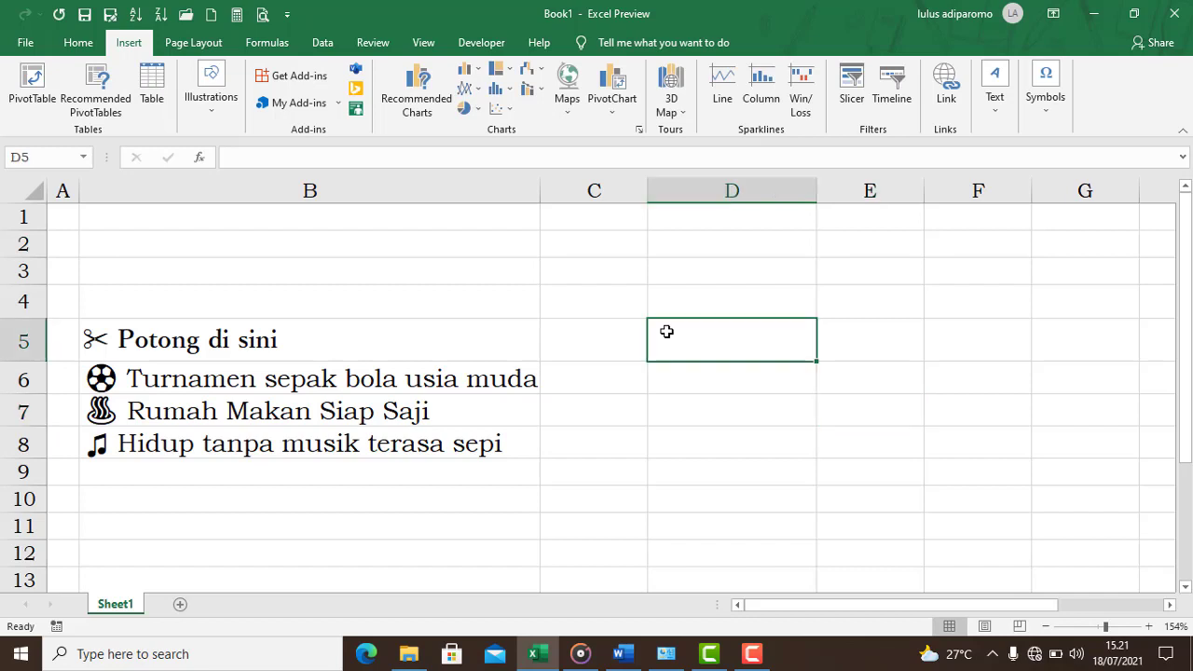
click(939, 374)
click(713, 342)
click(722, 409)
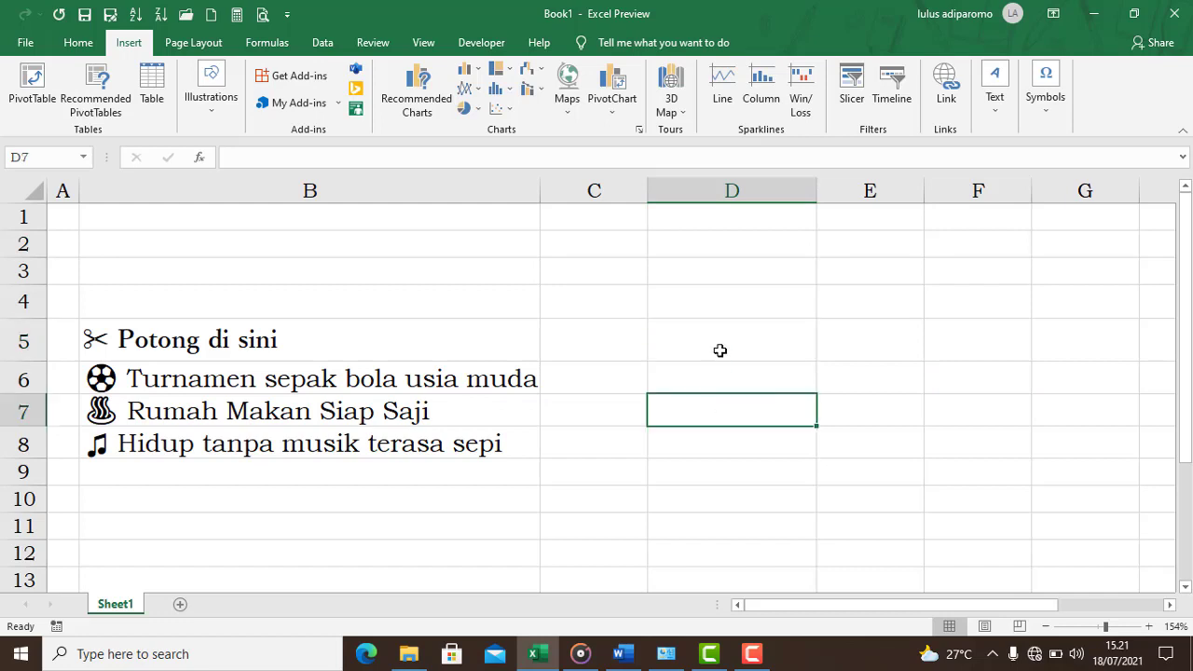
click(720, 346)
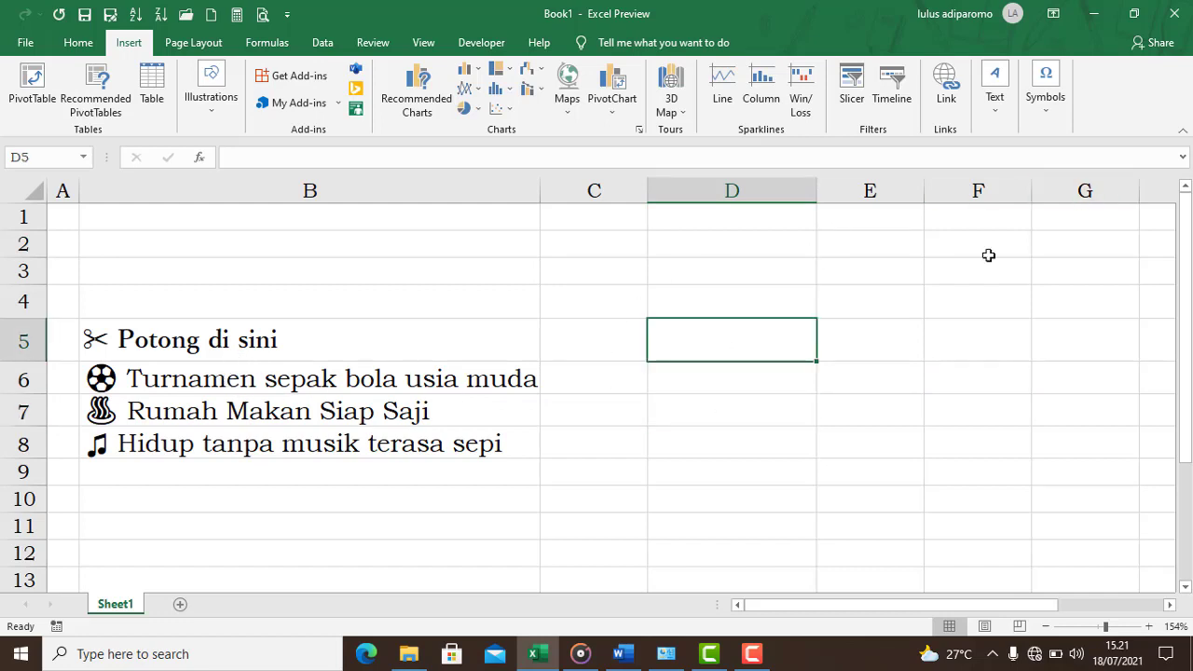
key(Down)
key(Right)
key(Right)
key(Right)
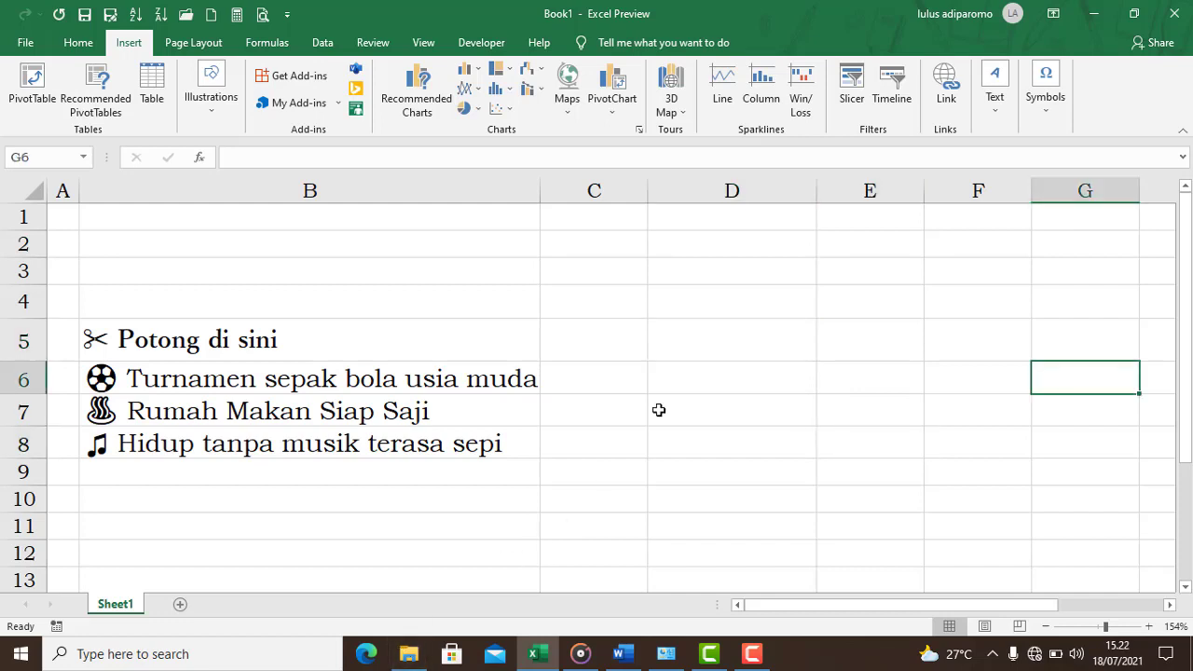
click(158, 351)
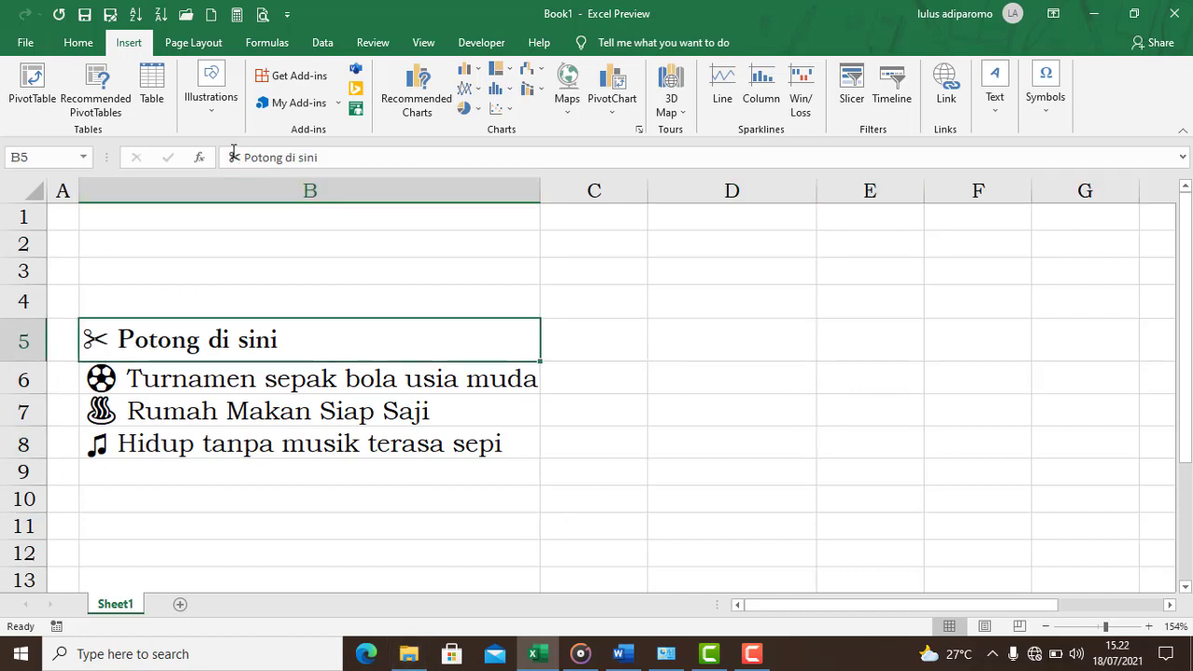
- Copy the scissors character from B5's text, then select D5
drag(239, 156, 216, 152)
key(ctrl+c)
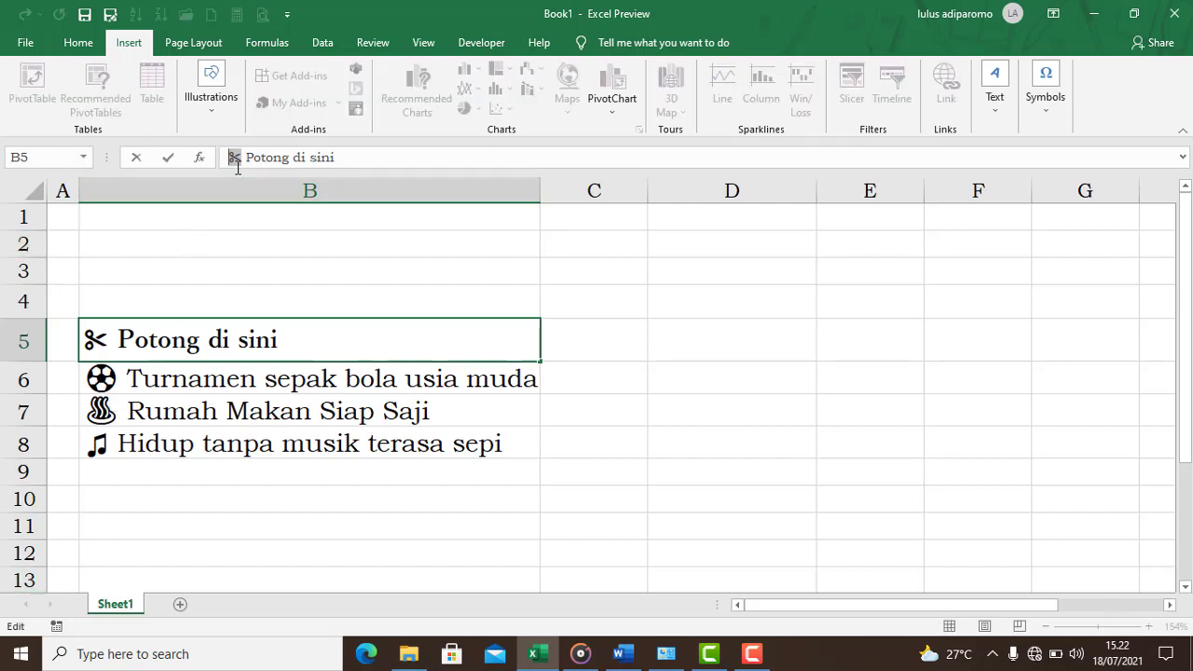
click(80, 42)
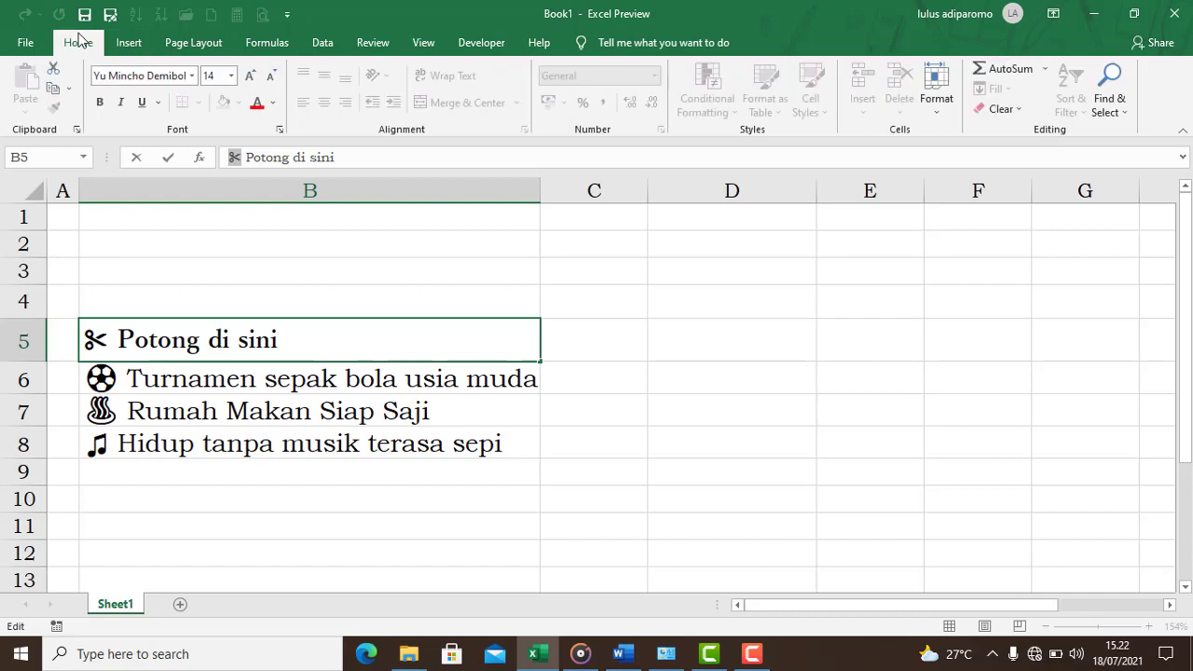
click(55, 90)
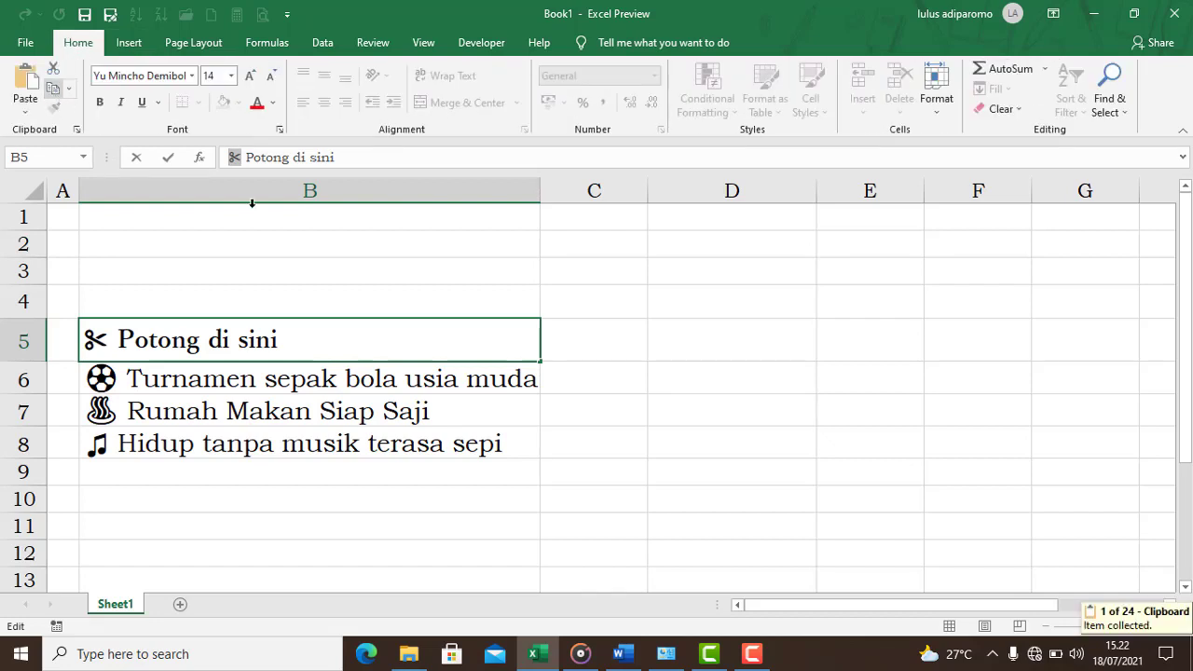
click(724, 344)
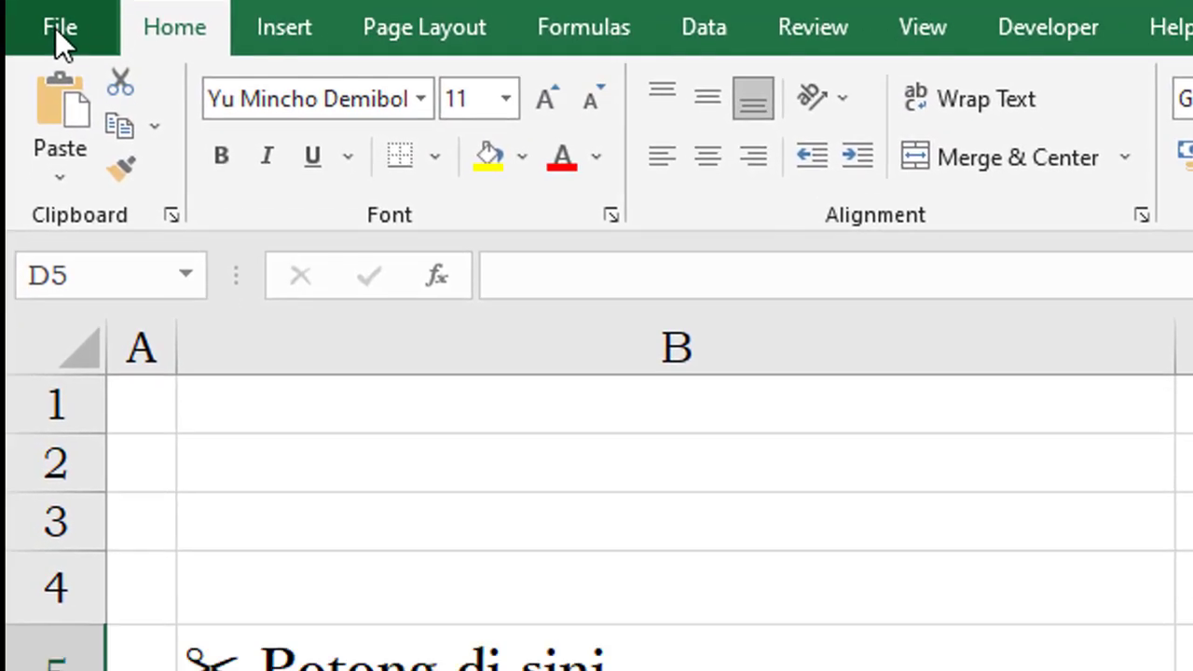
- Open AutoCorrect Options from File > Options > Proofing
click(55, 28)
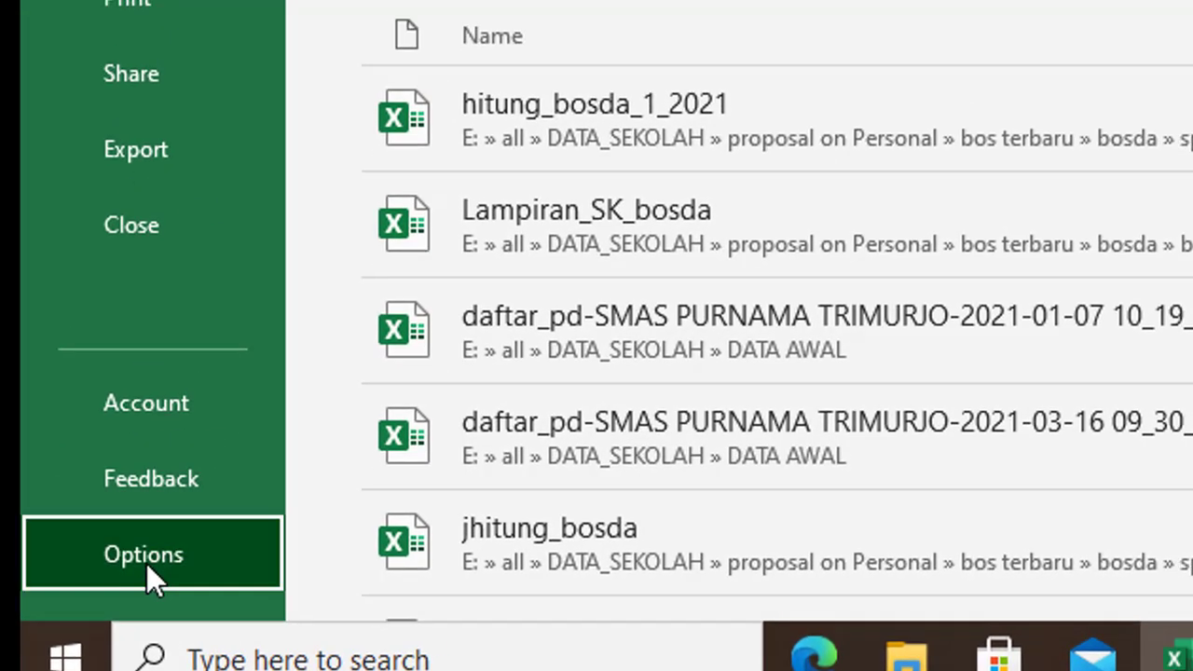
click(146, 563)
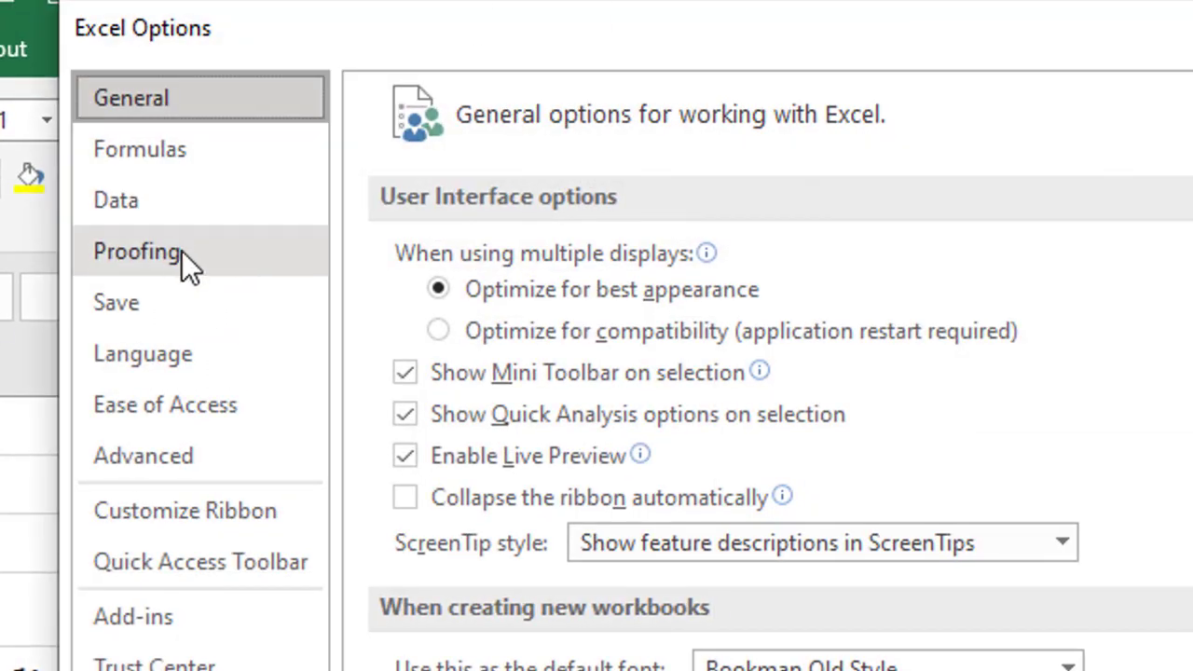
click(179, 251)
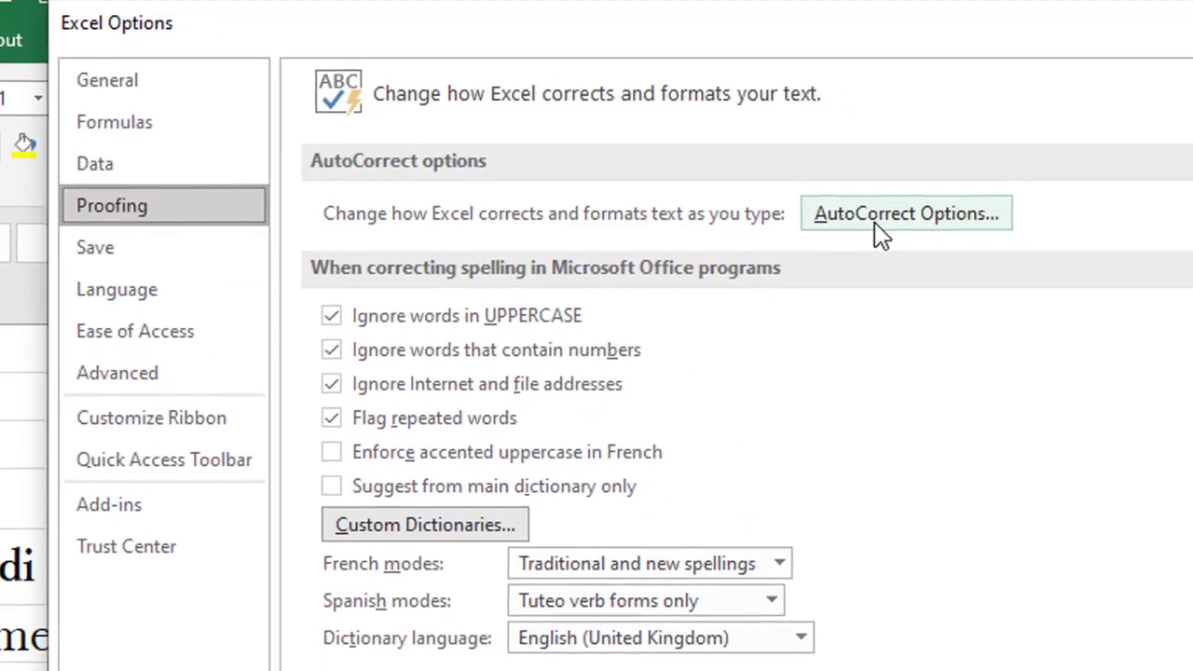
click(876, 224)
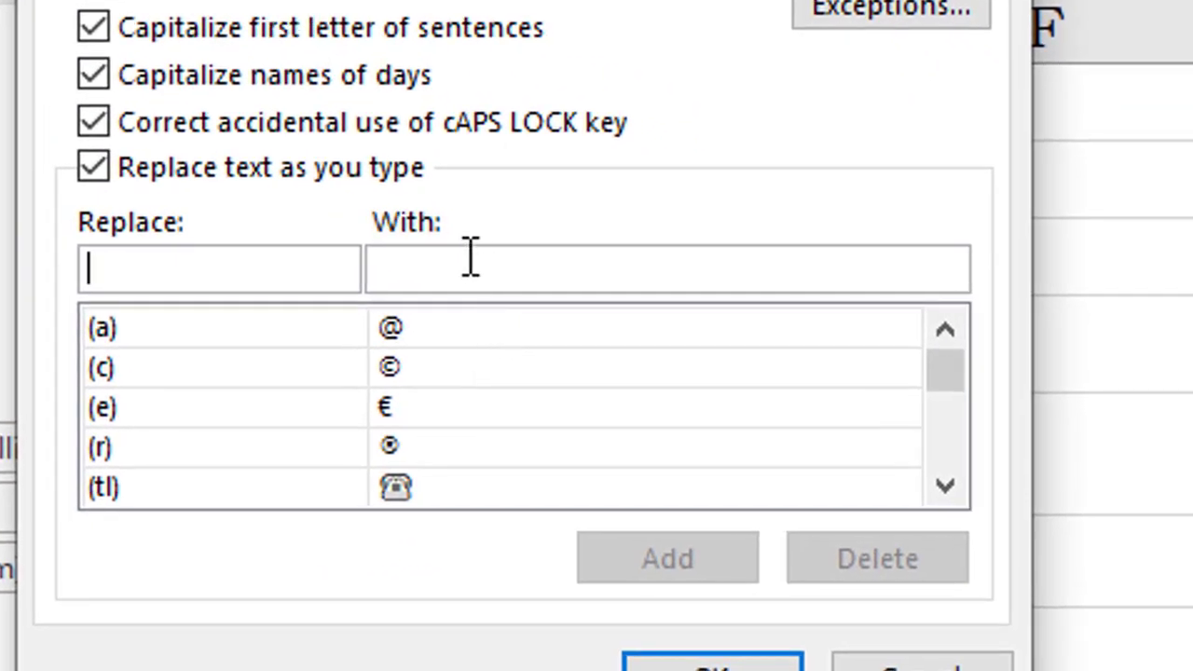
- Add an AutoCorrect entry replacing (gu) with the pasted scissors symbol, and confirm both dialogs
click(456, 266)
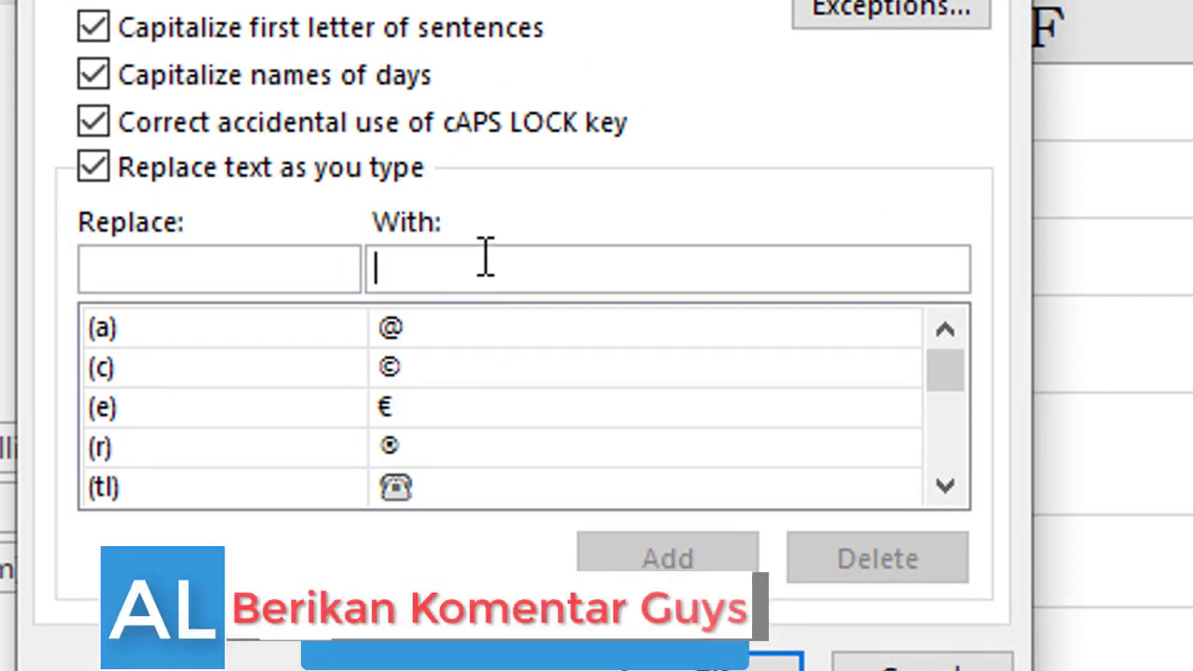
key(ctrl+v)
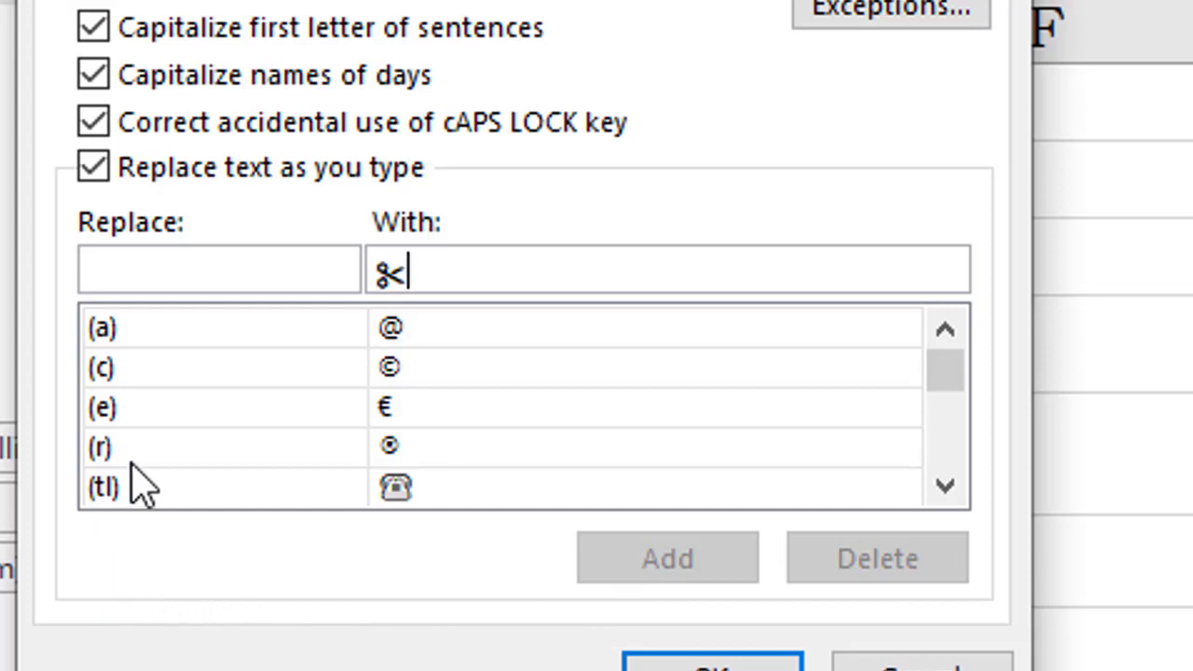
click(149, 267)
text(()
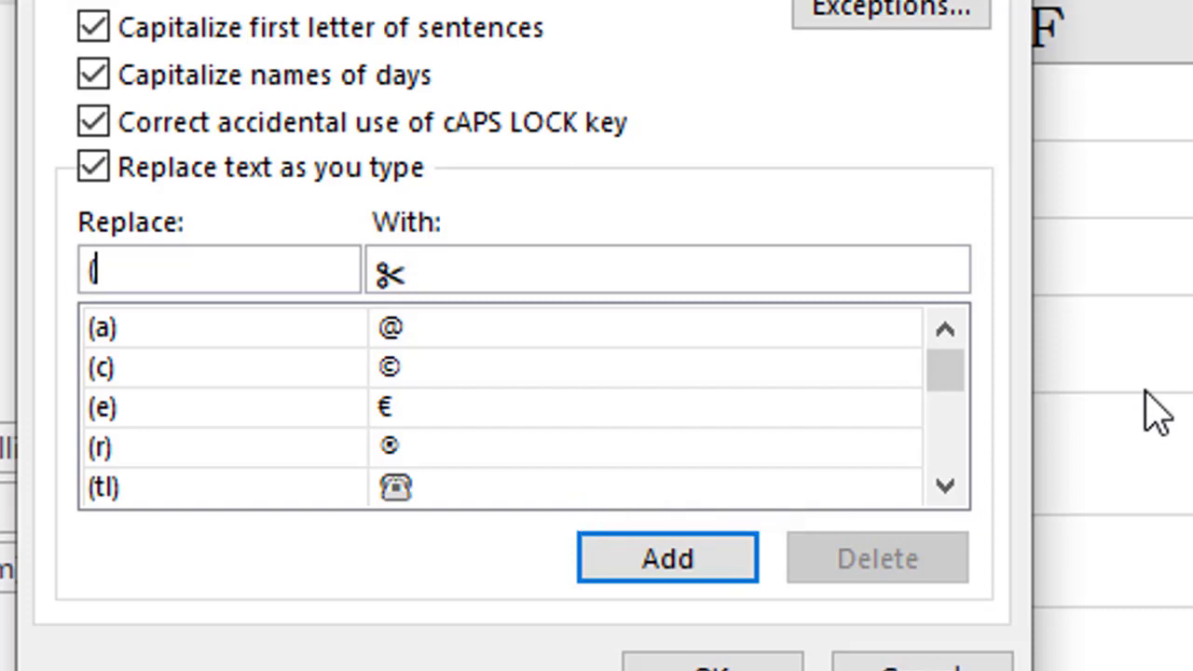
text(gu)
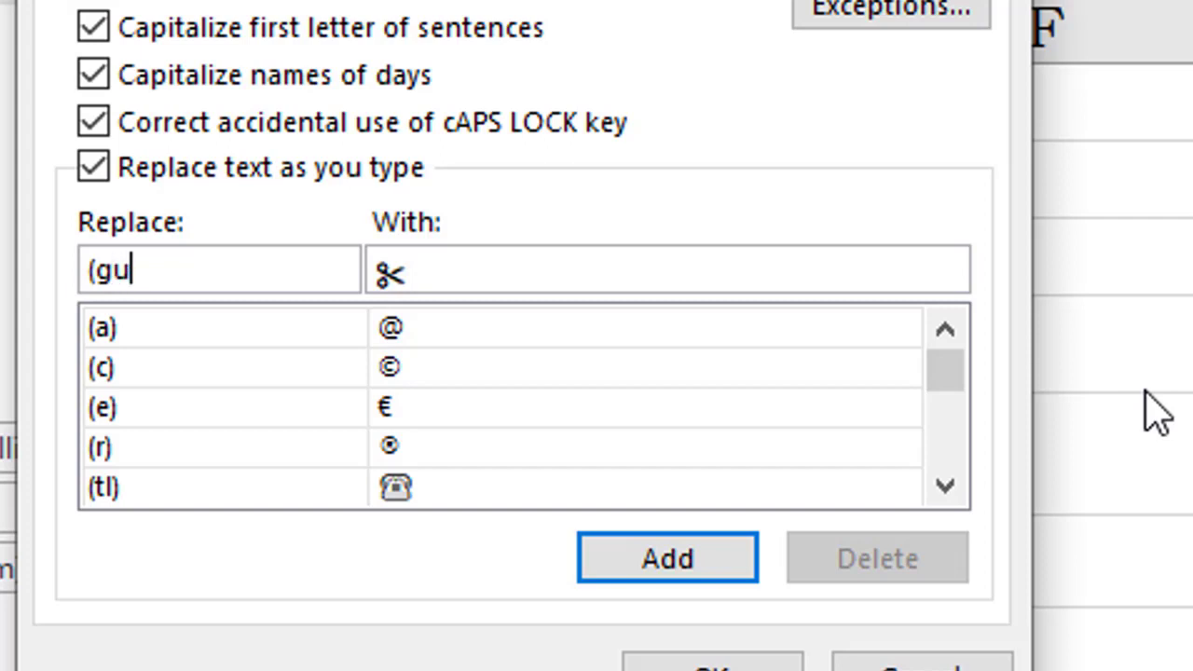
text())
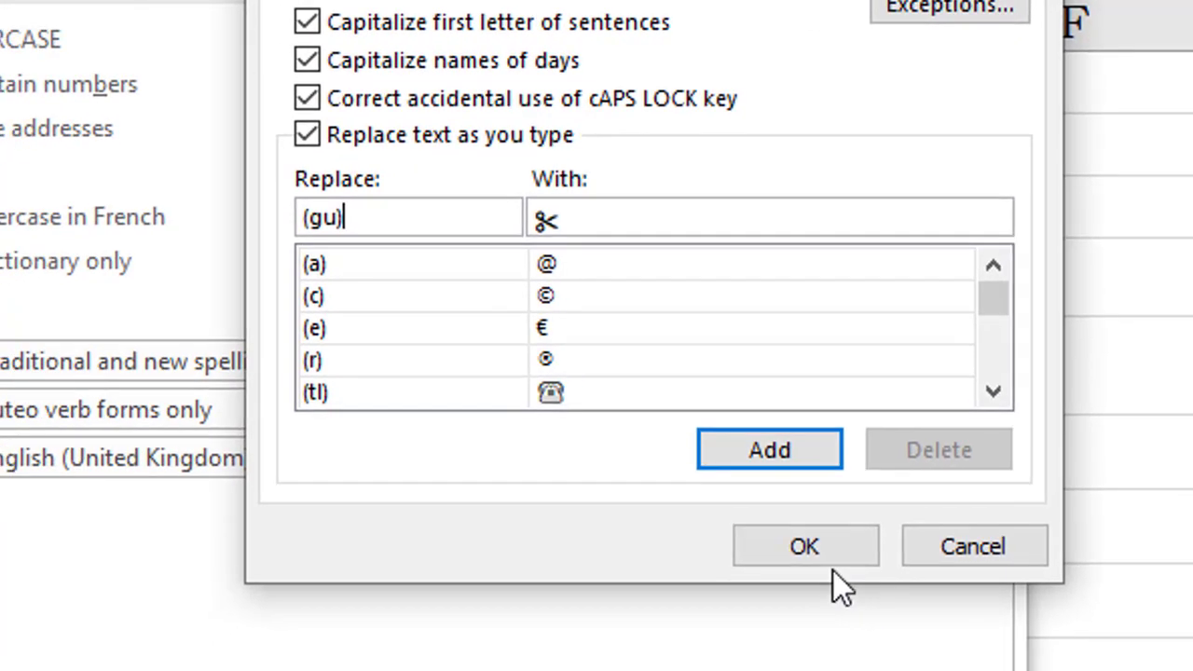
click(738, 444)
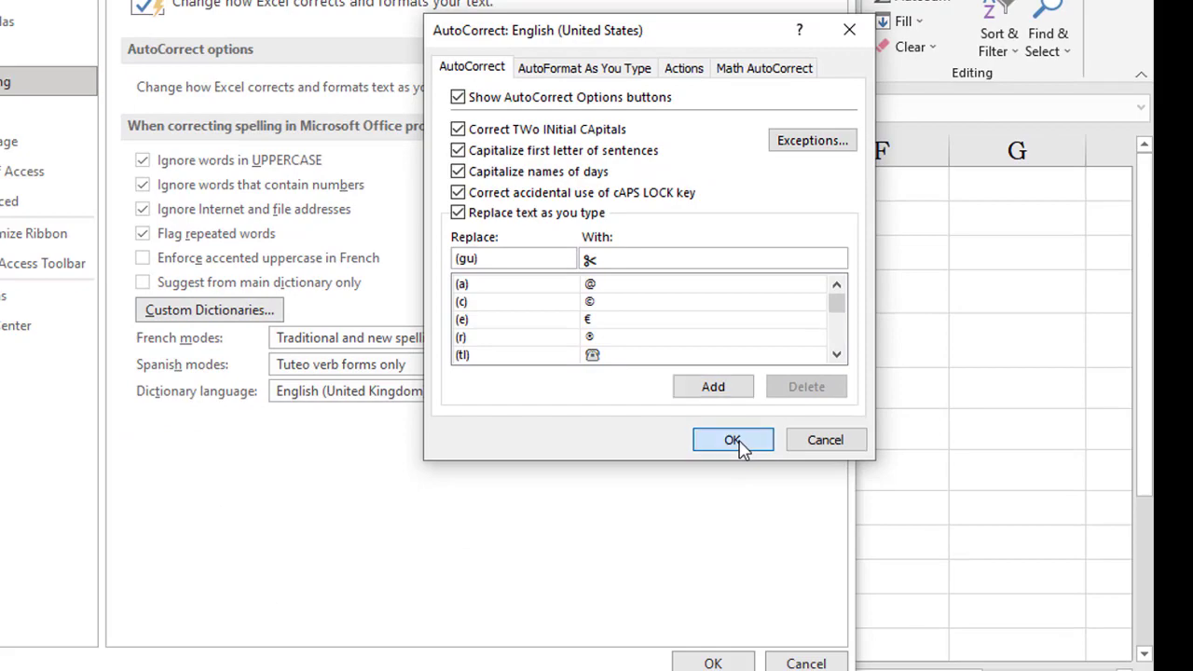
click(714, 663)
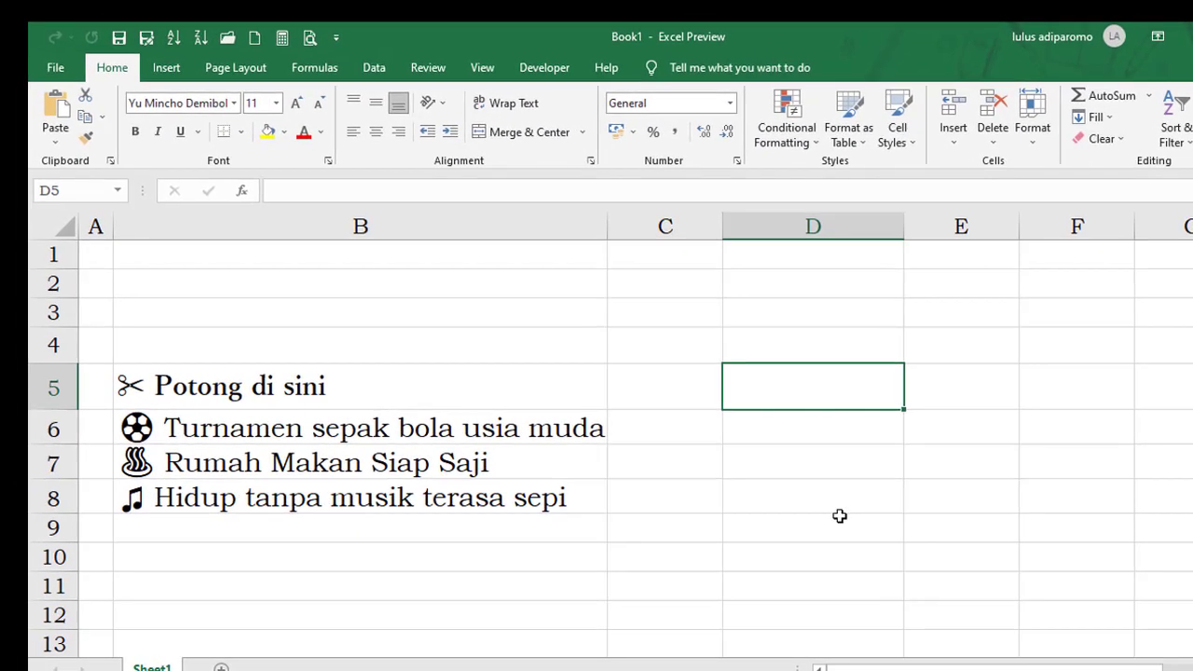
- Enter '(gu) Potong di sini' in D5 so AutoCorrect turns the code into scissors
click(818, 524)
click(754, 381)
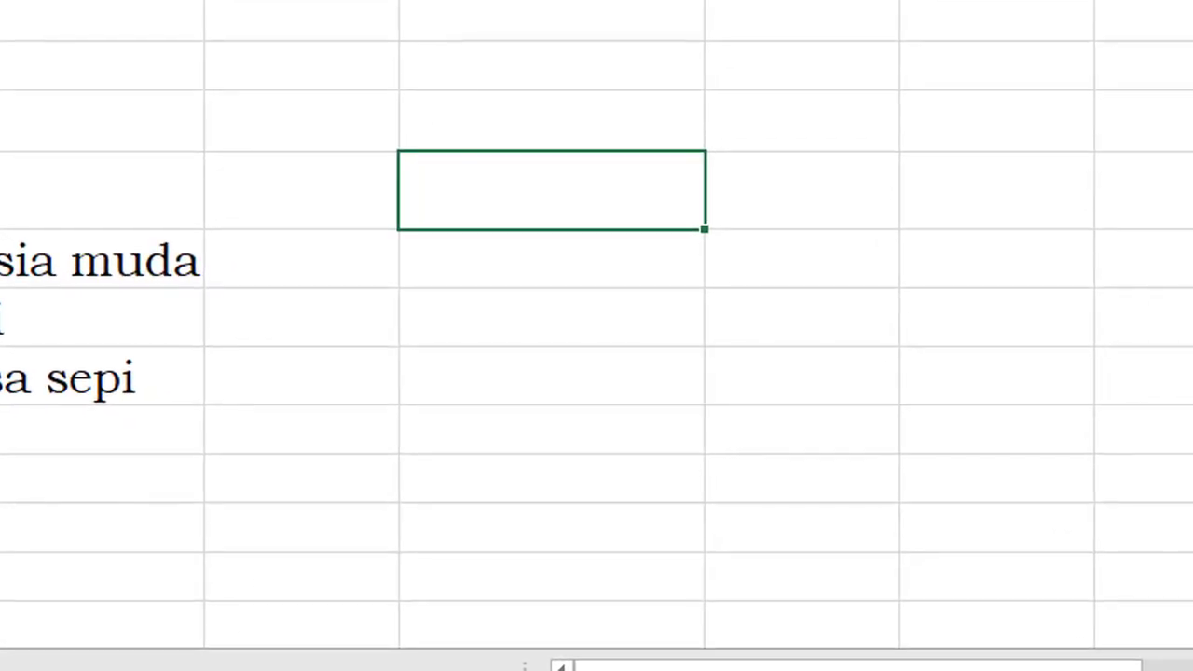
text((gu)
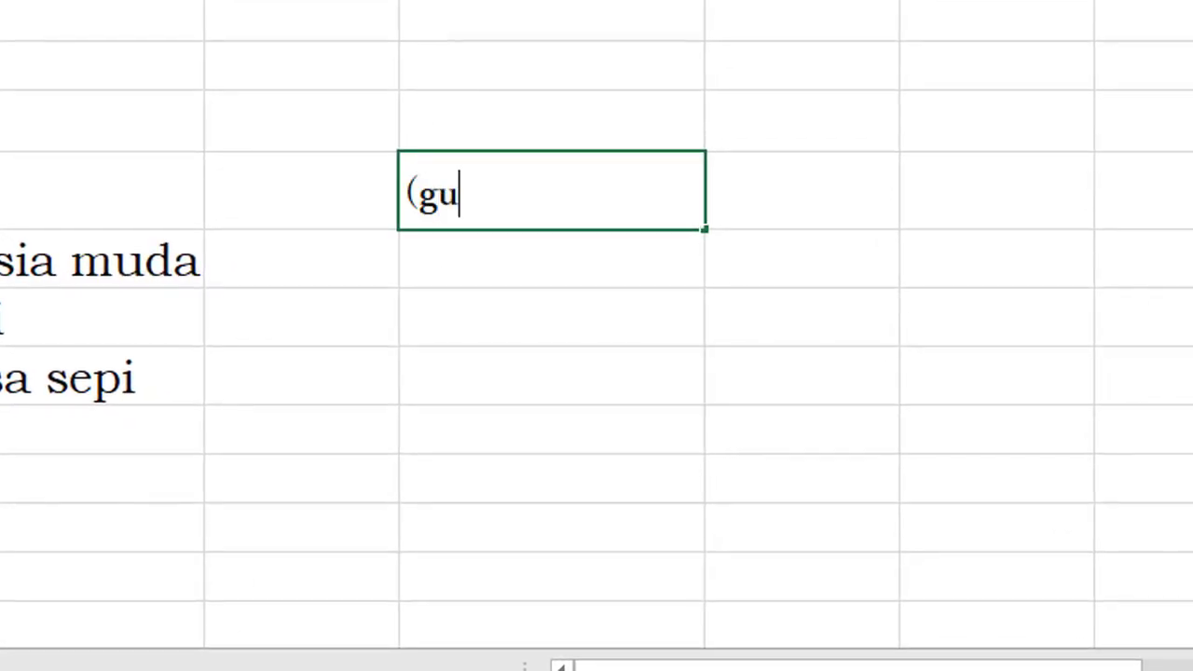
text())
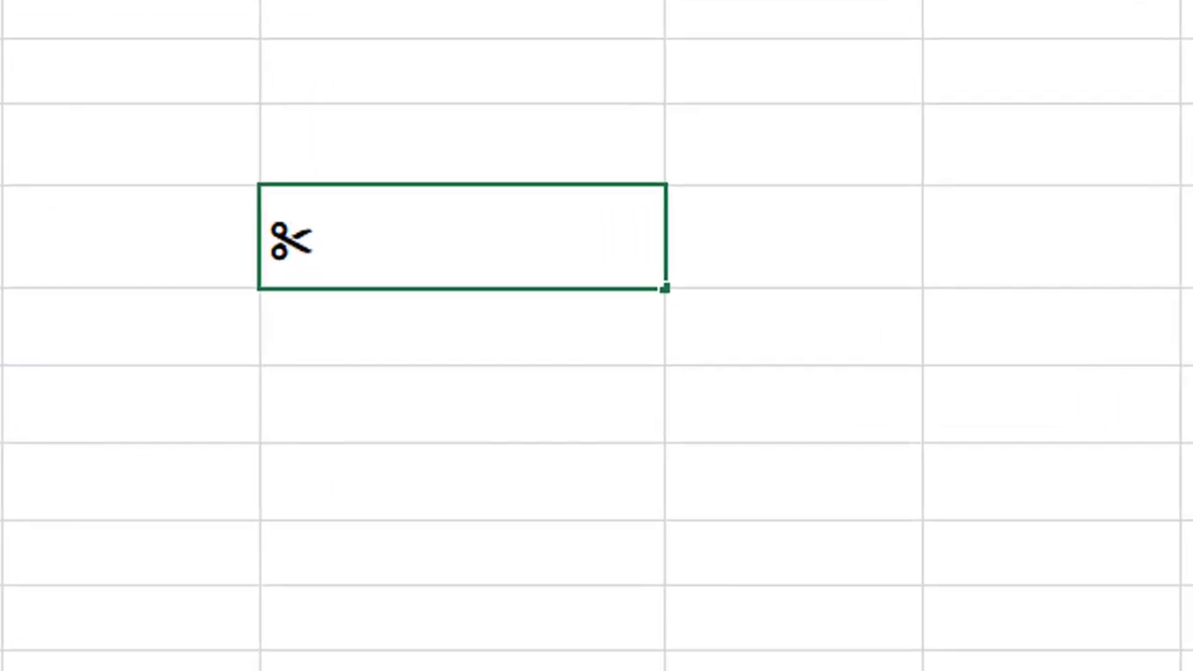
text( Poto)
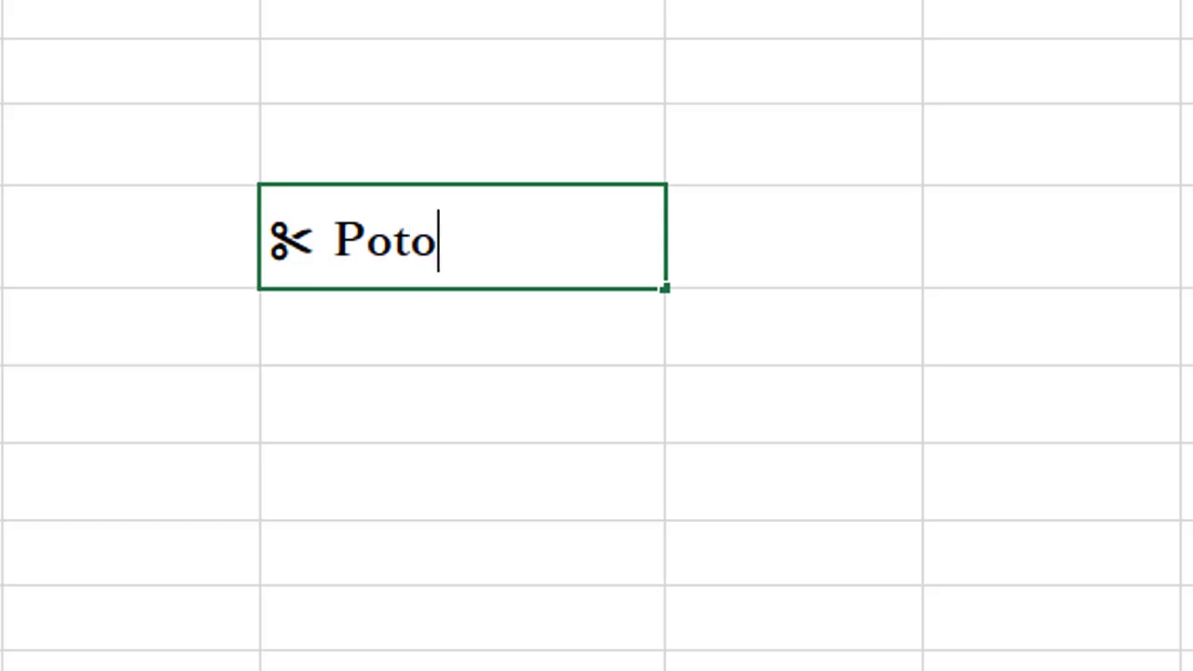
text(ng d)
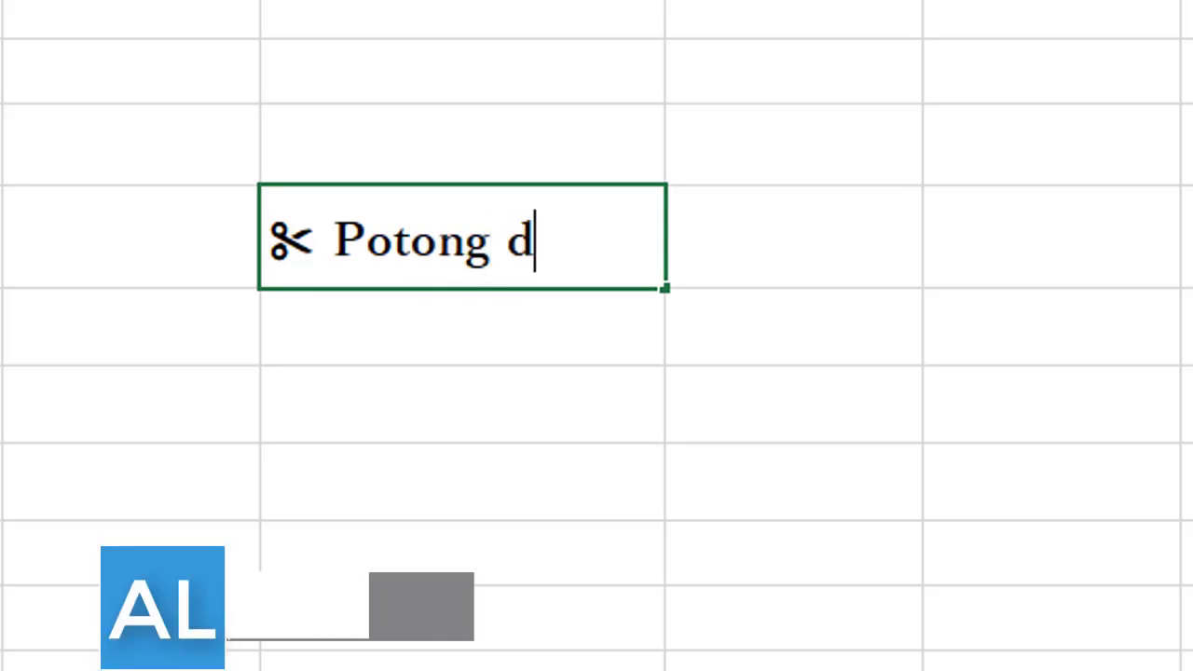
text(i sini)
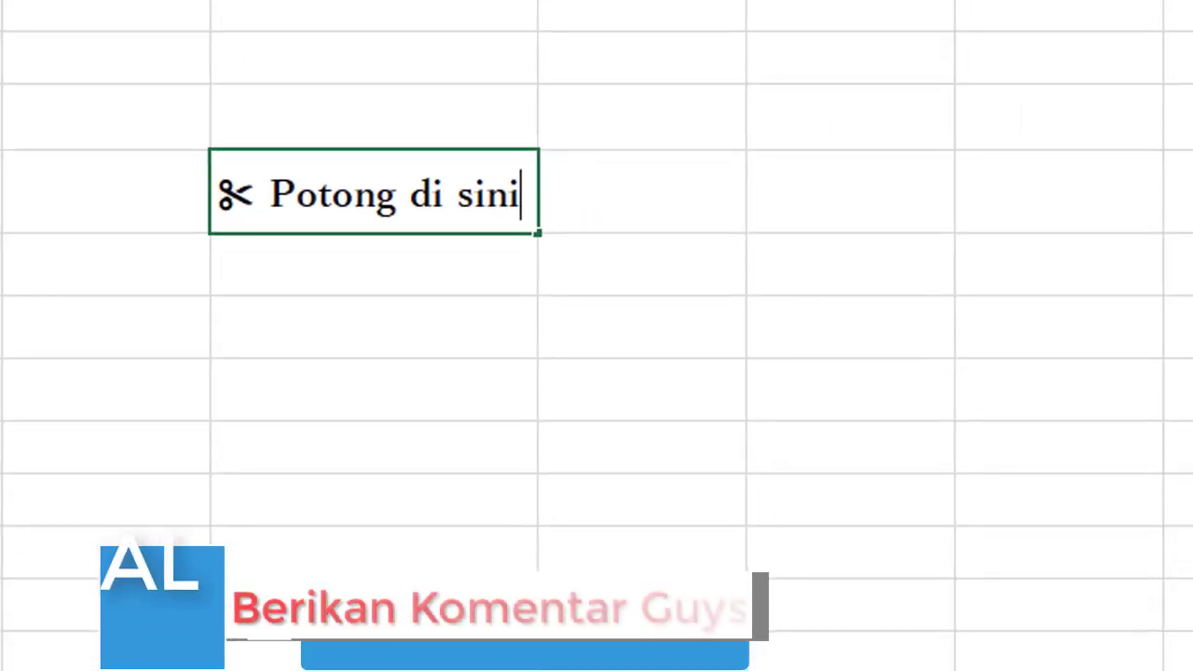
key(Return)
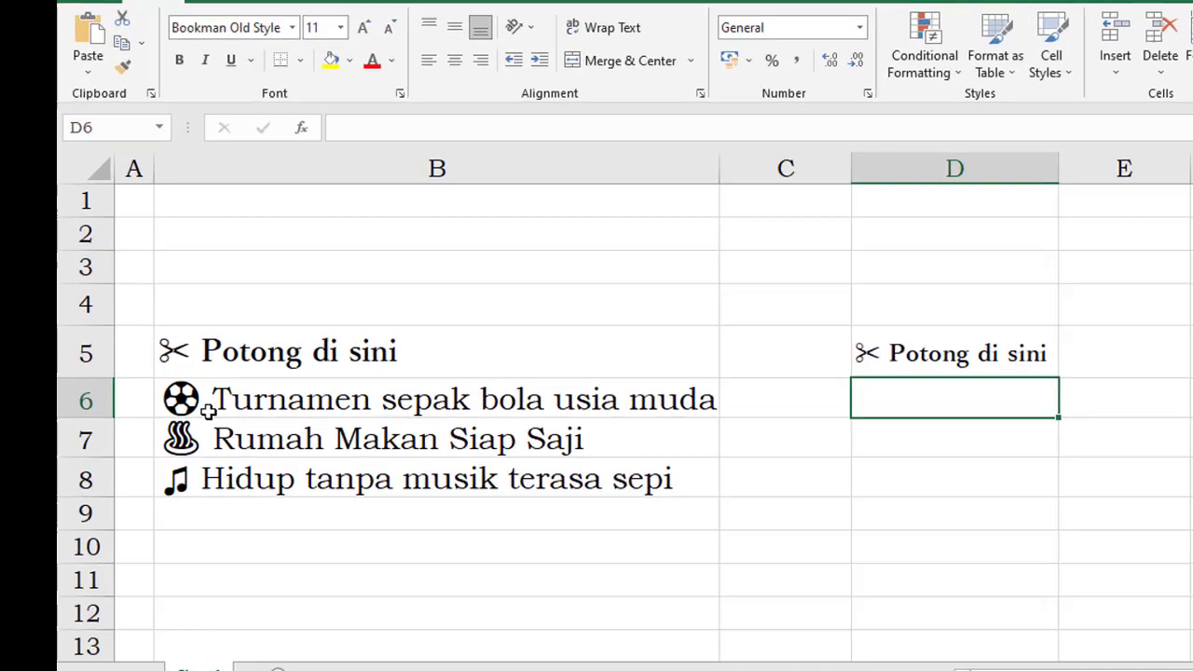
click(207, 410)
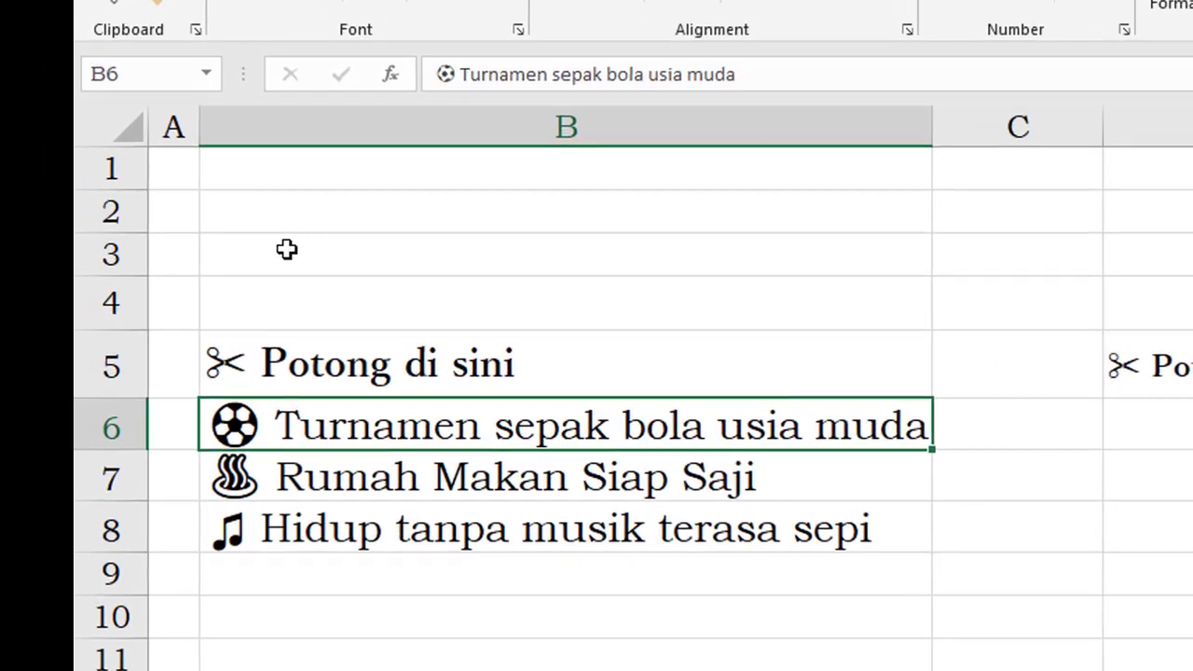
click(459, 76)
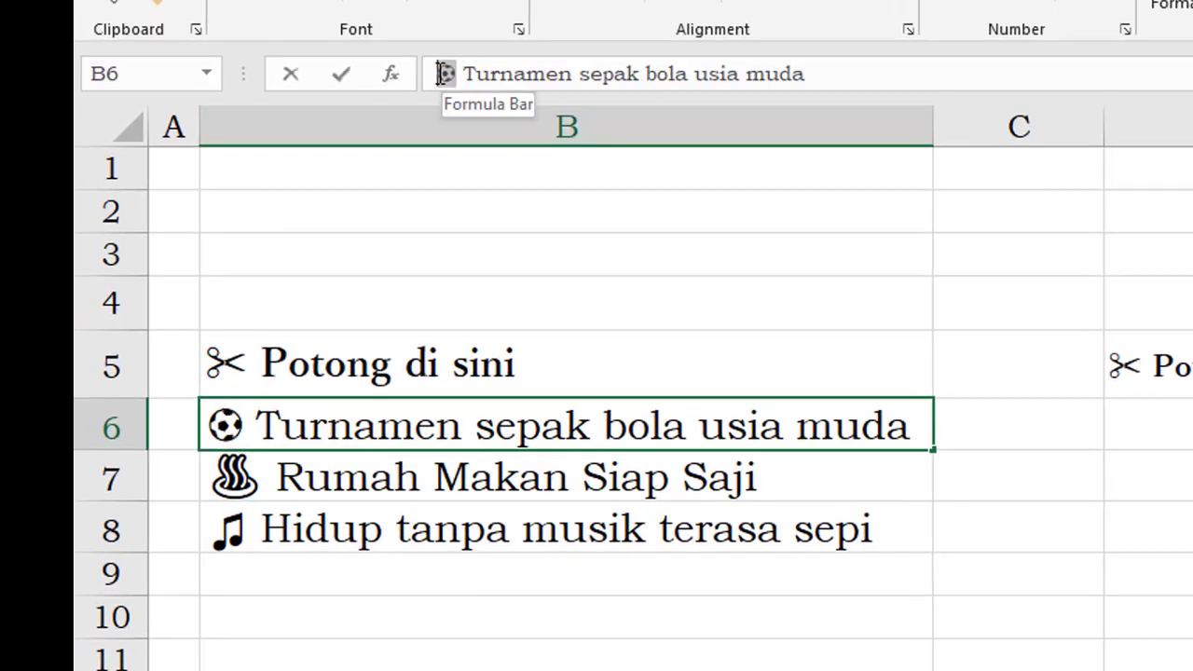
key(Escape)
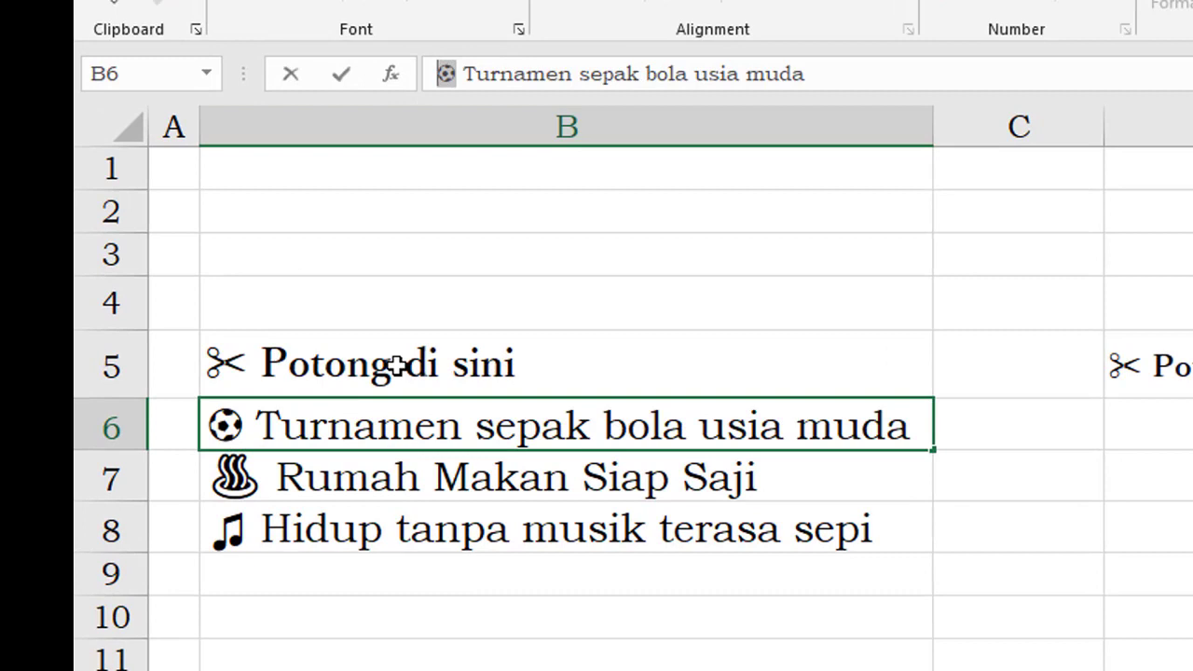
text(✂)
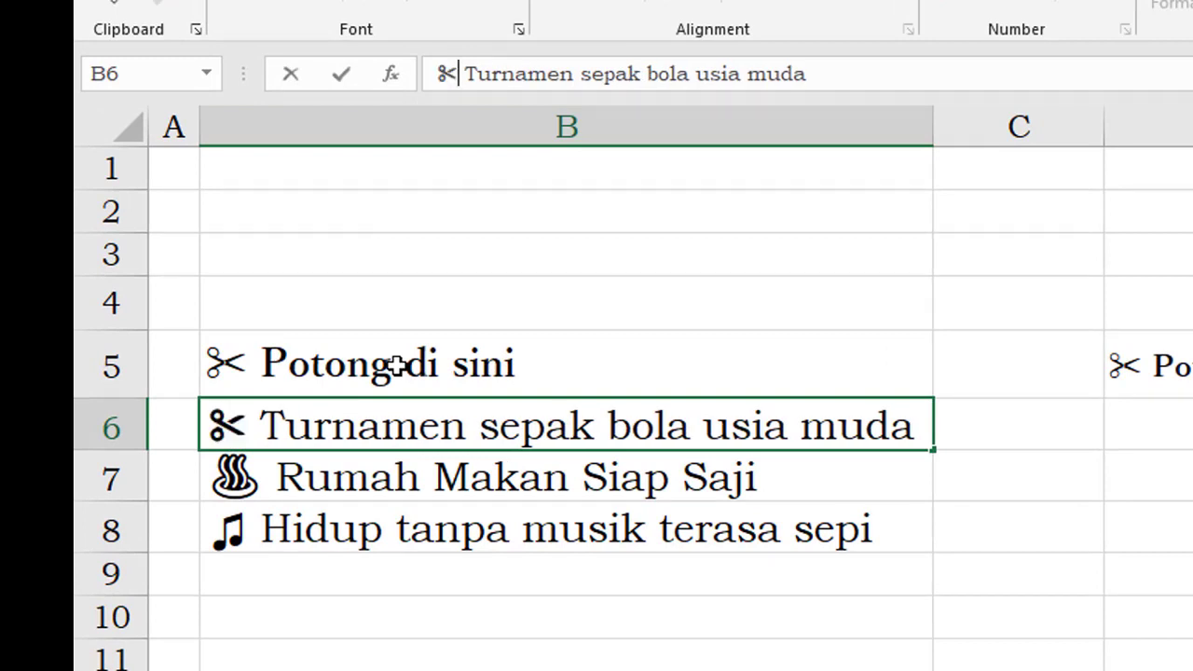
key(shift+Left)
key(ctrl+c)
key(ctrl+c)
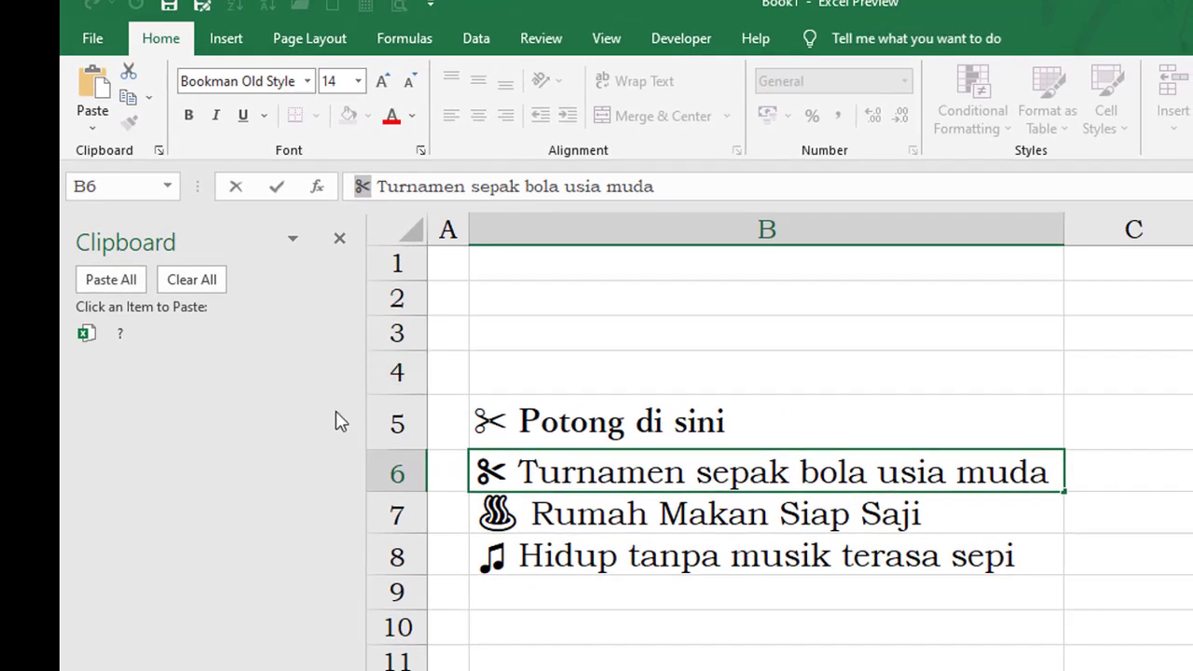
click(335, 241)
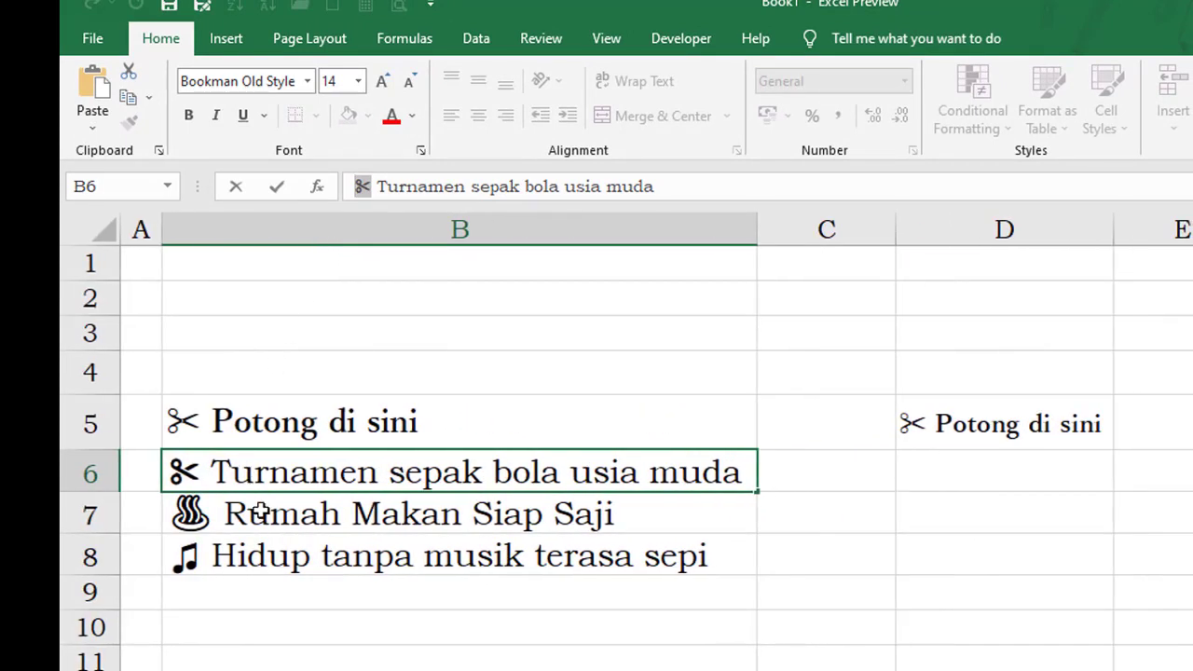
click(399, 628)
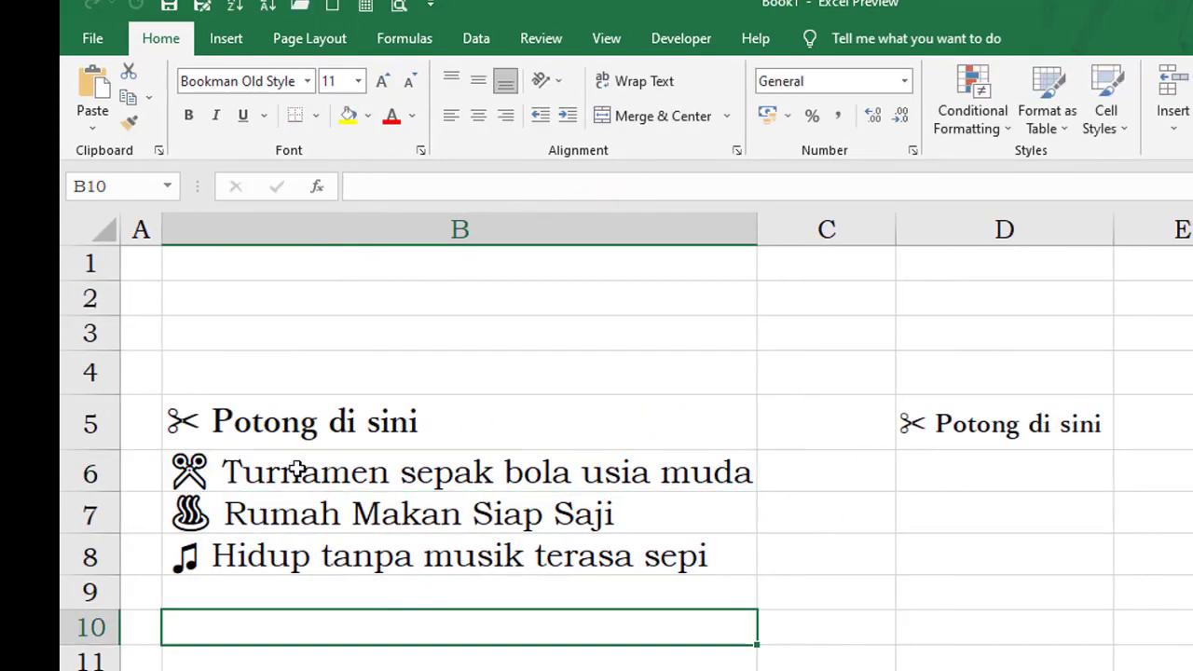
click(296, 471)
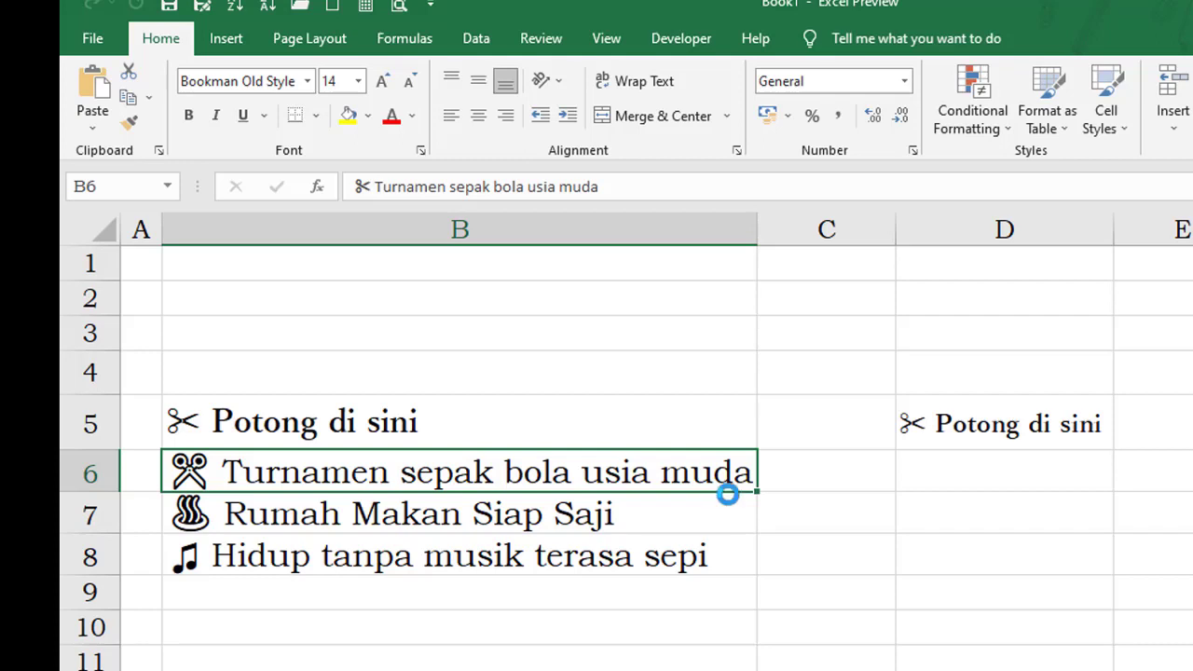
click(442, 583)
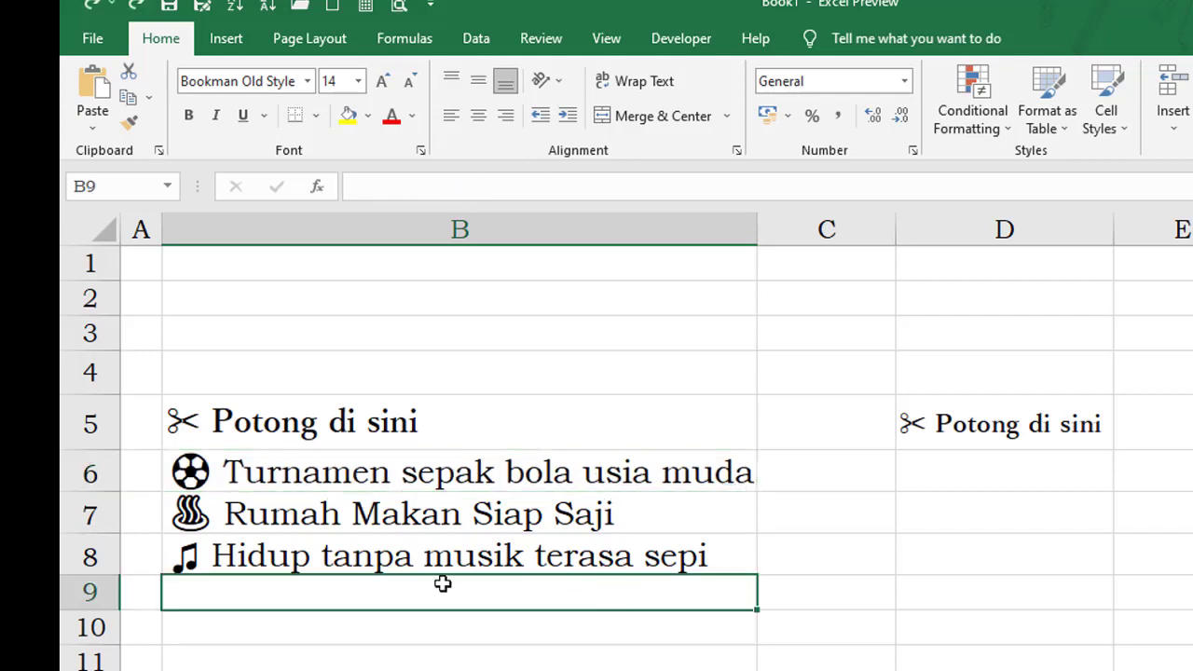
click(275, 471)
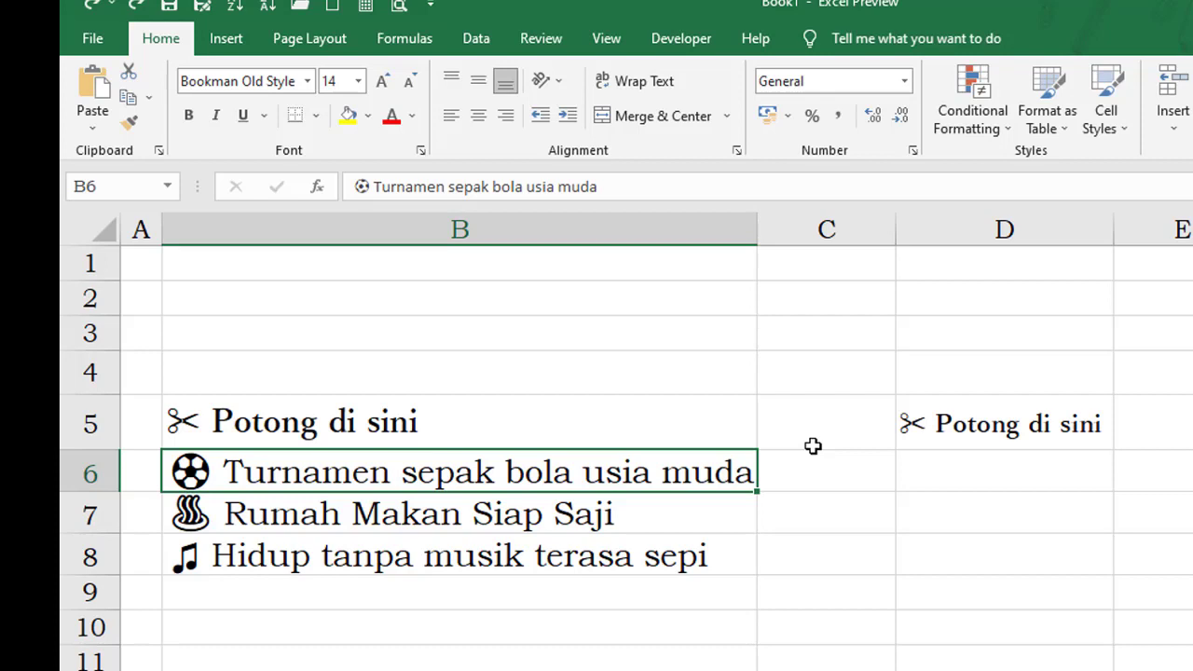
key(F2)
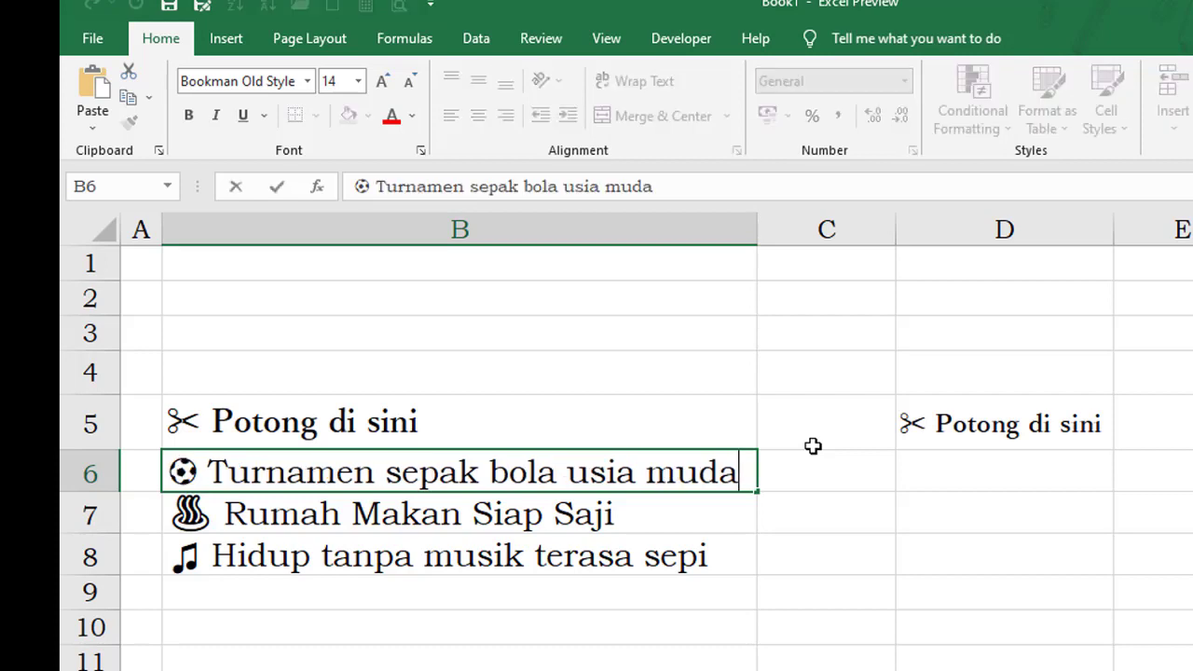
key(Left)
key(Left)
key(Left)
key(Left)
key(Left)
key(Left)
key(Left)
key(Left)
key(Left)
key(Left)
key(Left)
key(Left)
key(Left)
key(Left)
key(Left)
key(Left)
key(Left)
key(Left)
key(shift+Left)
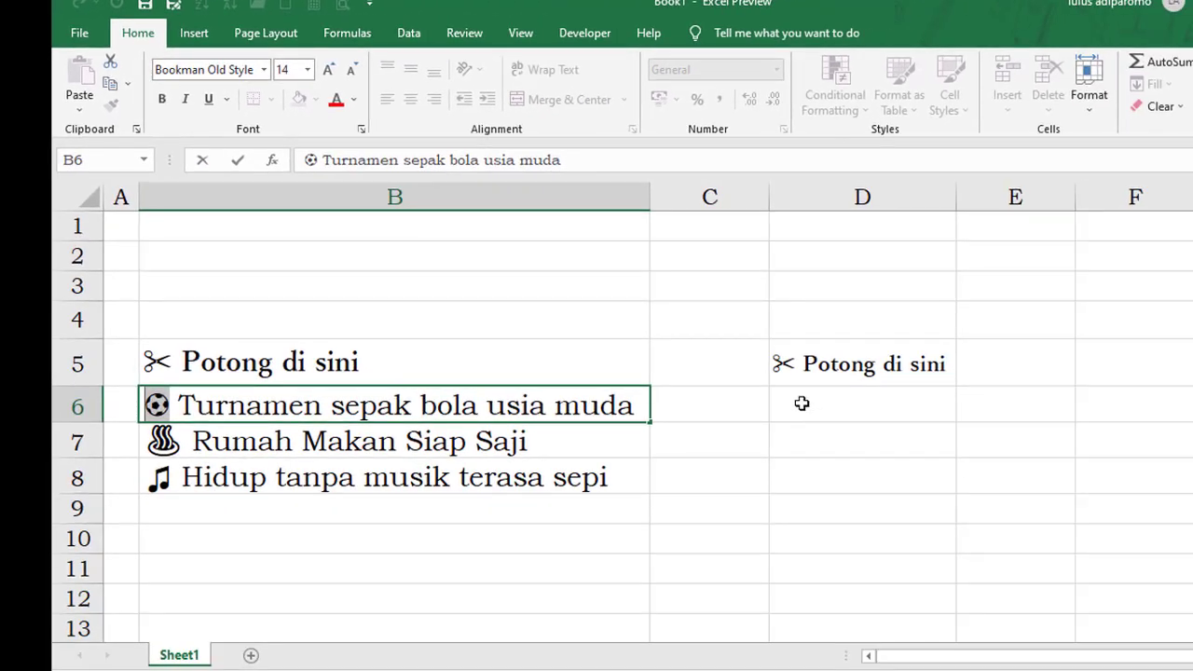
click(802, 404)
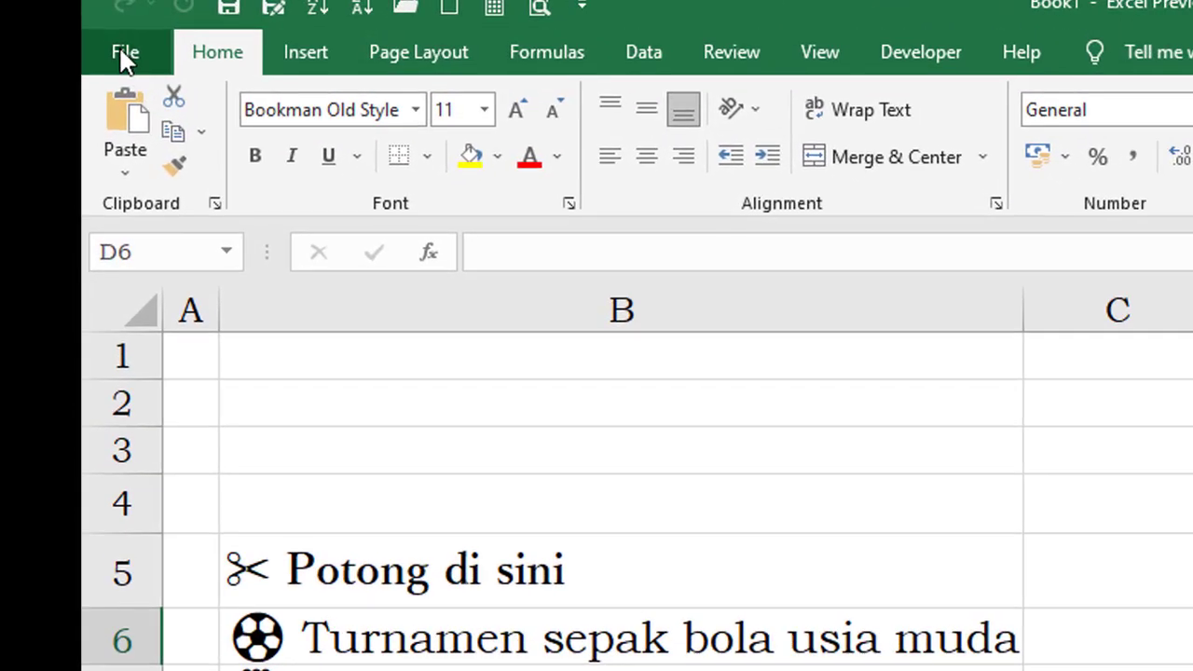
- Reach the AutoCorrect dialog via the File view, Options and Proofing
click(118, 45)
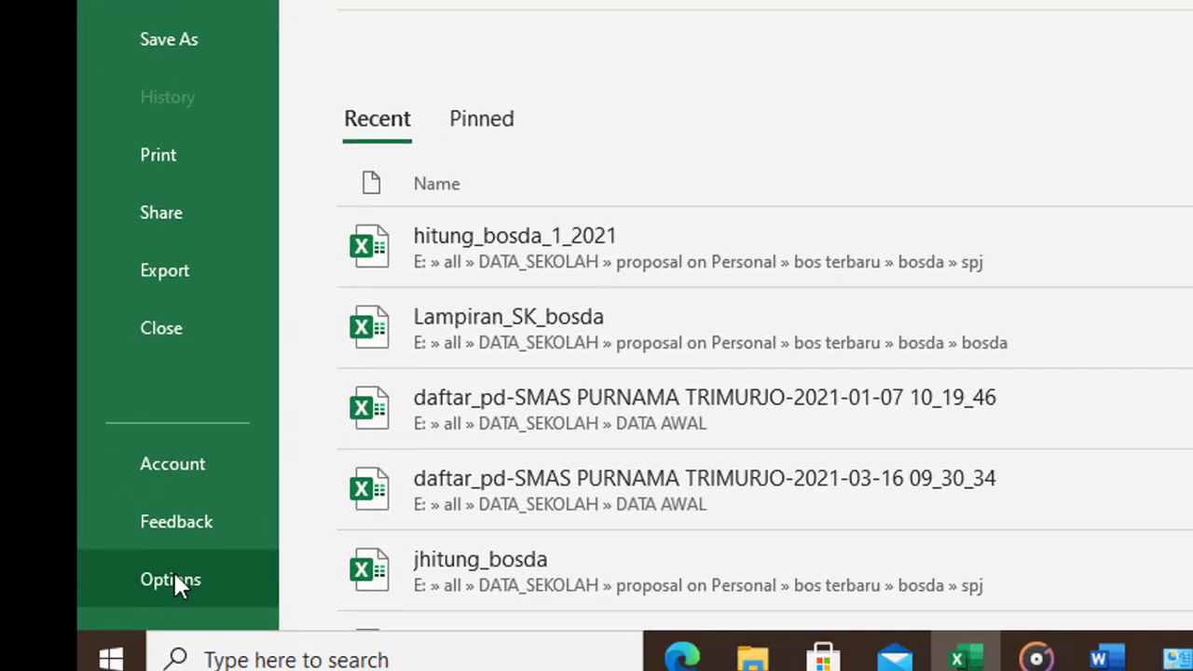
click(174, 578)
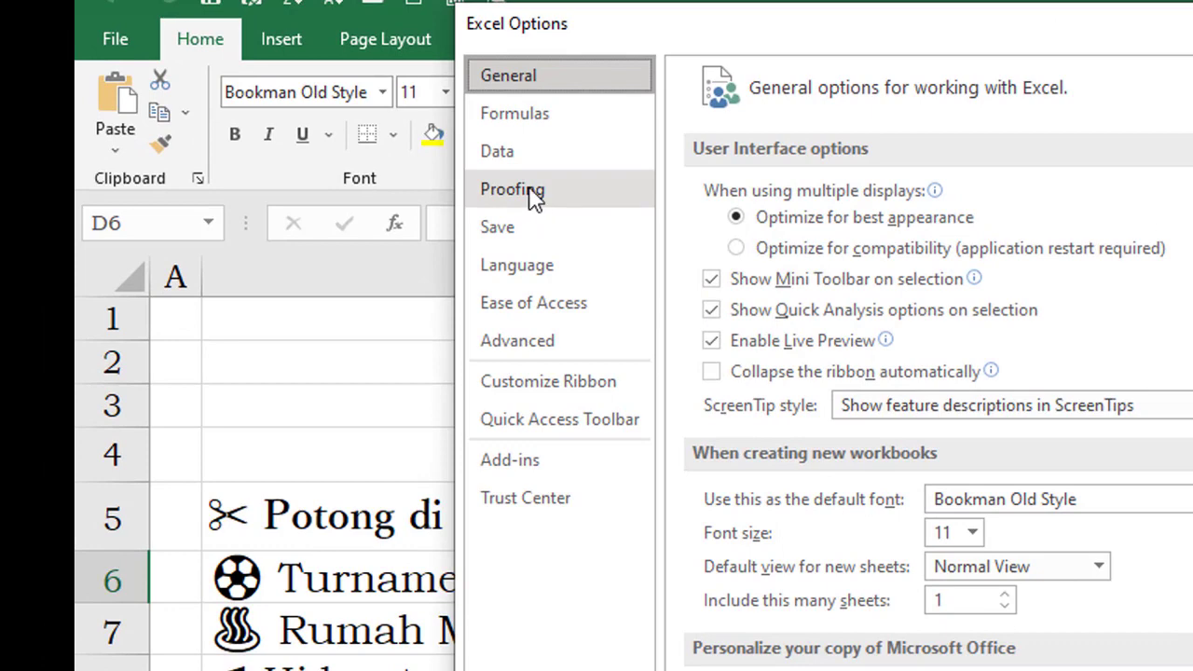
click(532, 191)
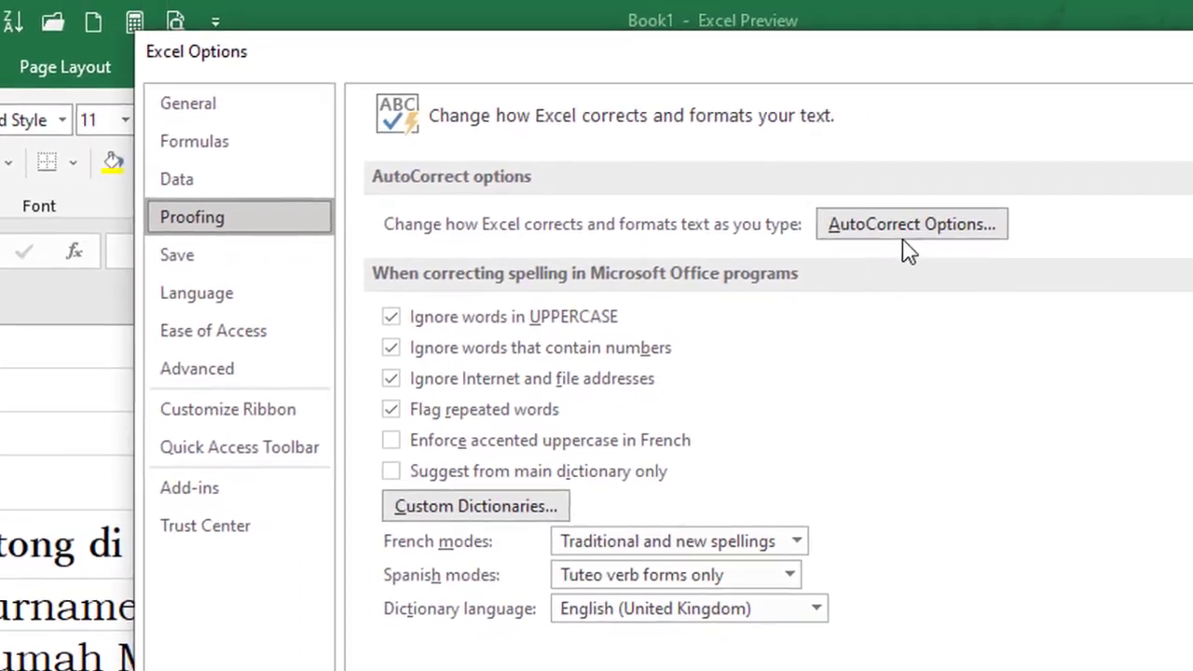
click(902, 233)
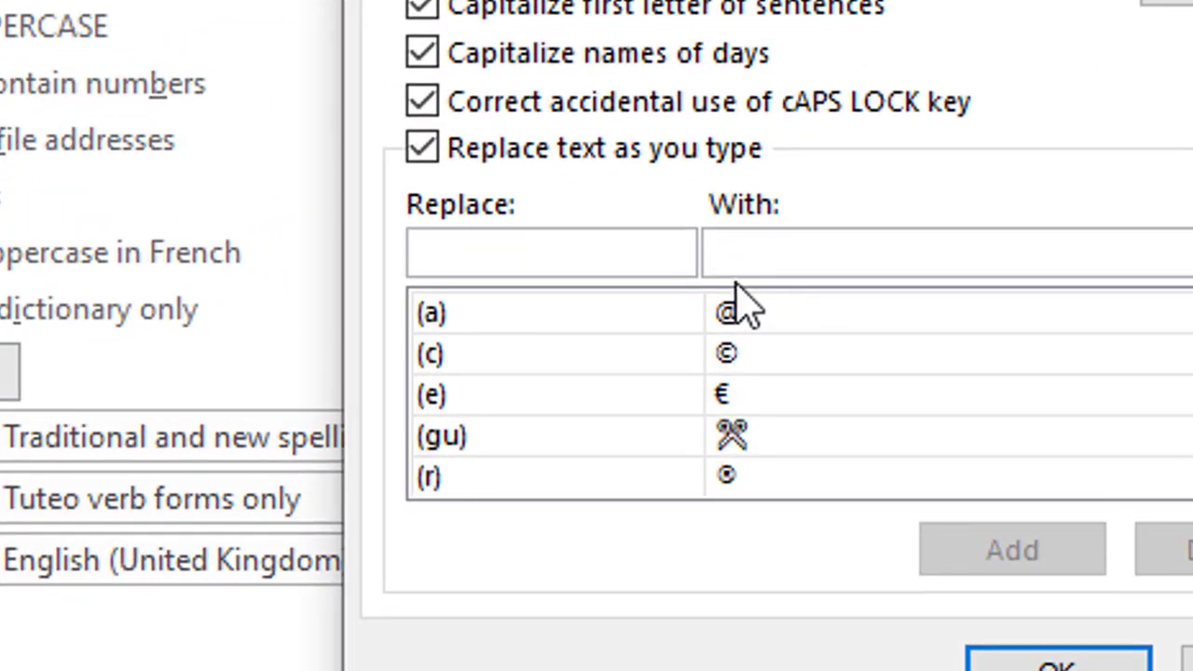
- Save an AutoCorrect entry replacing (bo) with the pasted soccer-ball symbol
key(ctrl+v)
click(511, 252)
text(()
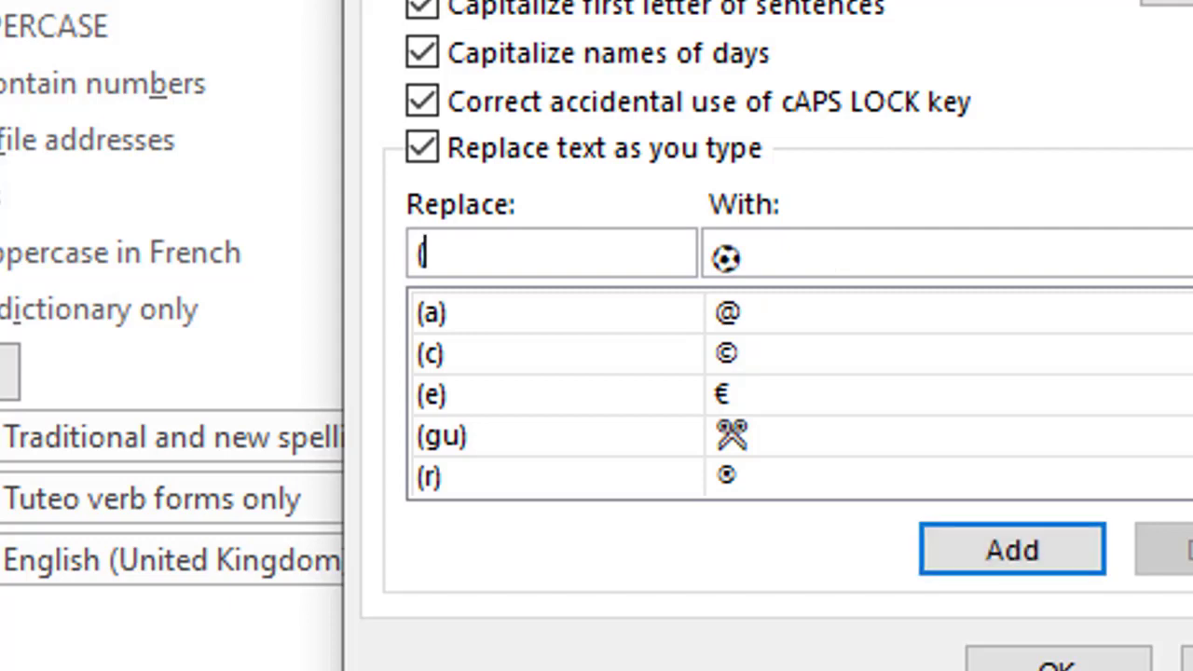
text(b)
text(o)
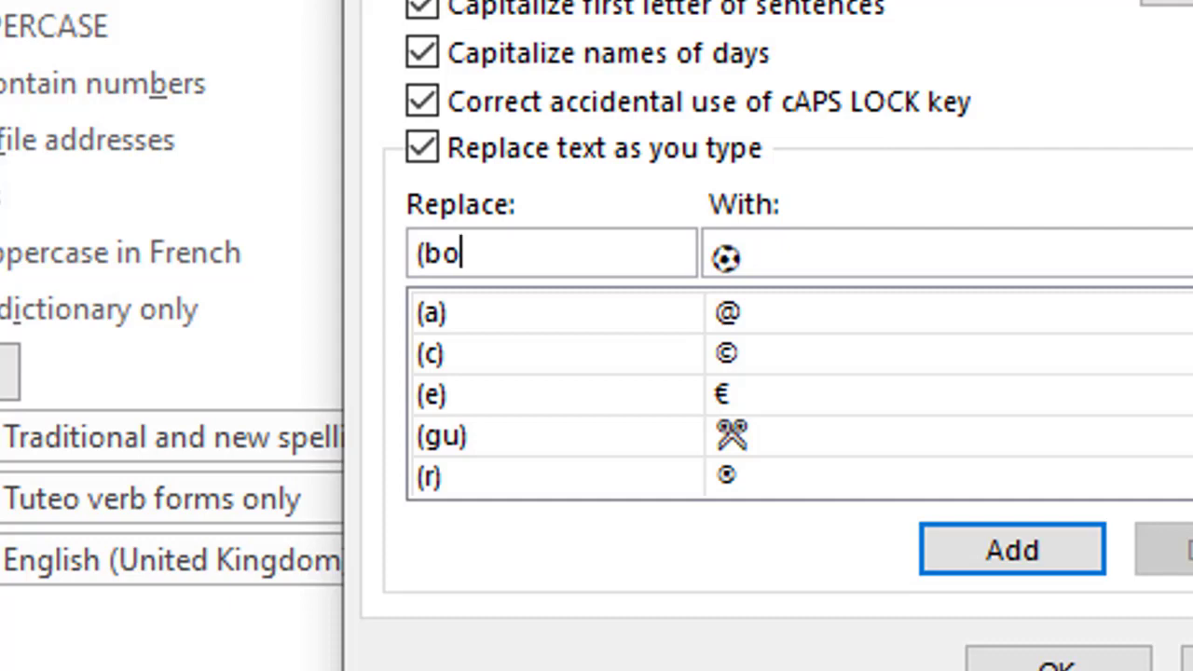
text())
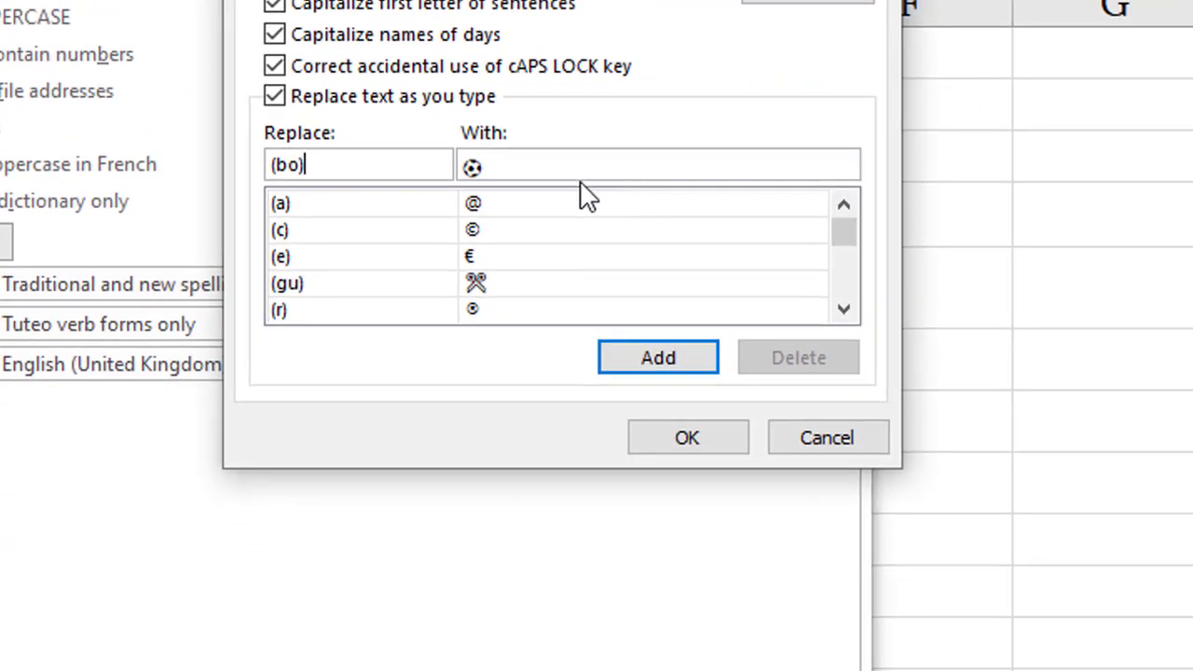
click(549, 168)
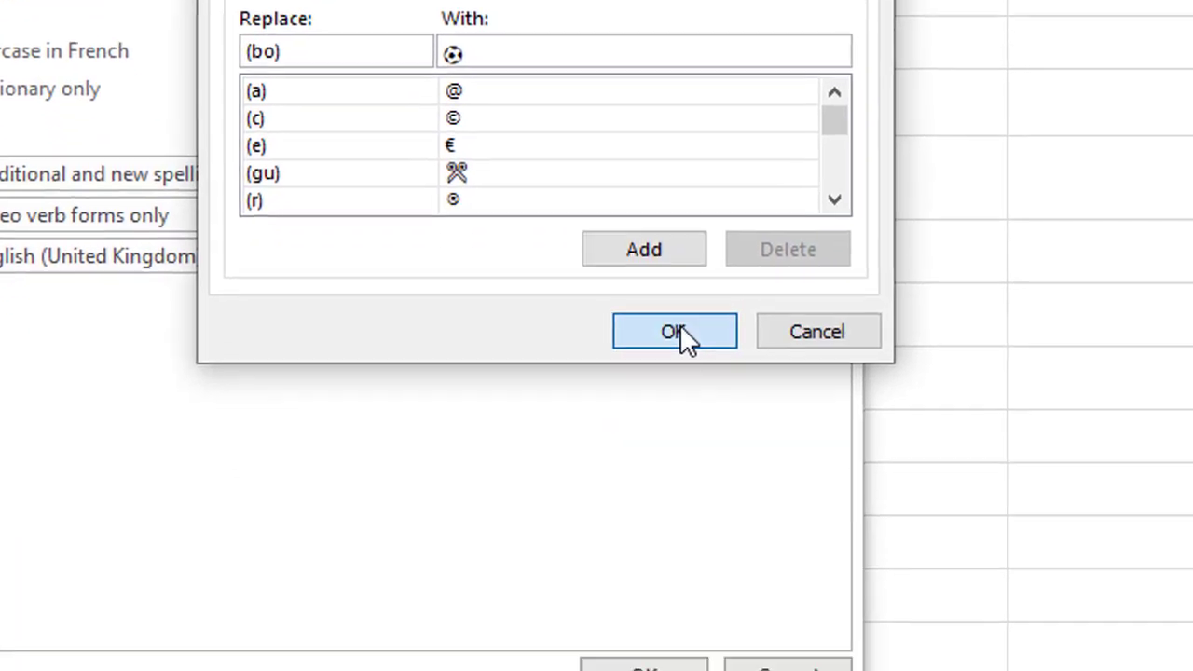
click(679, 330)
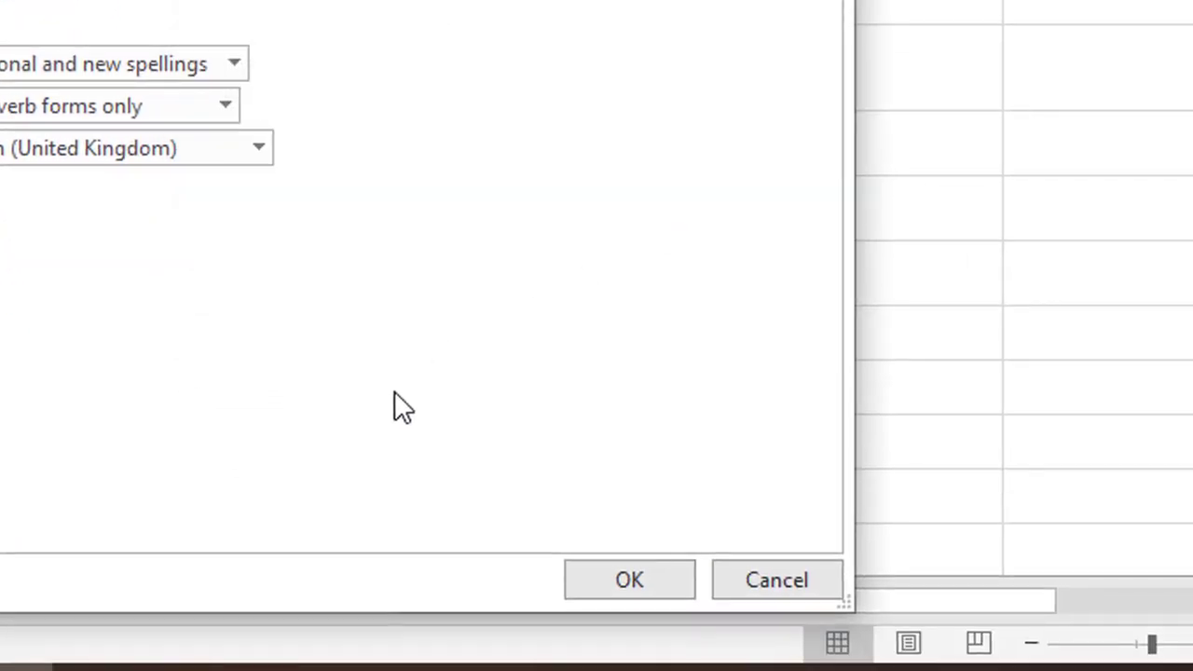
- Enter '(bo) Turnamen sepak bola' in D6 so it gets the soccer ball, then move to B7
click(626, 581)
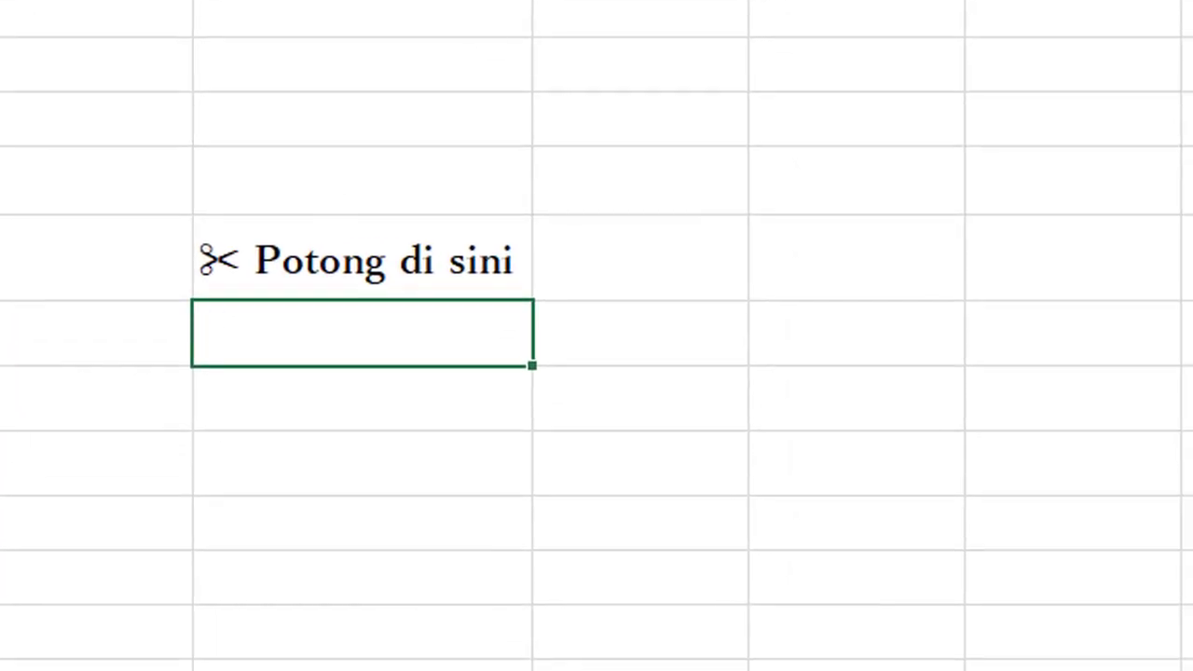
text(()
text(bo)
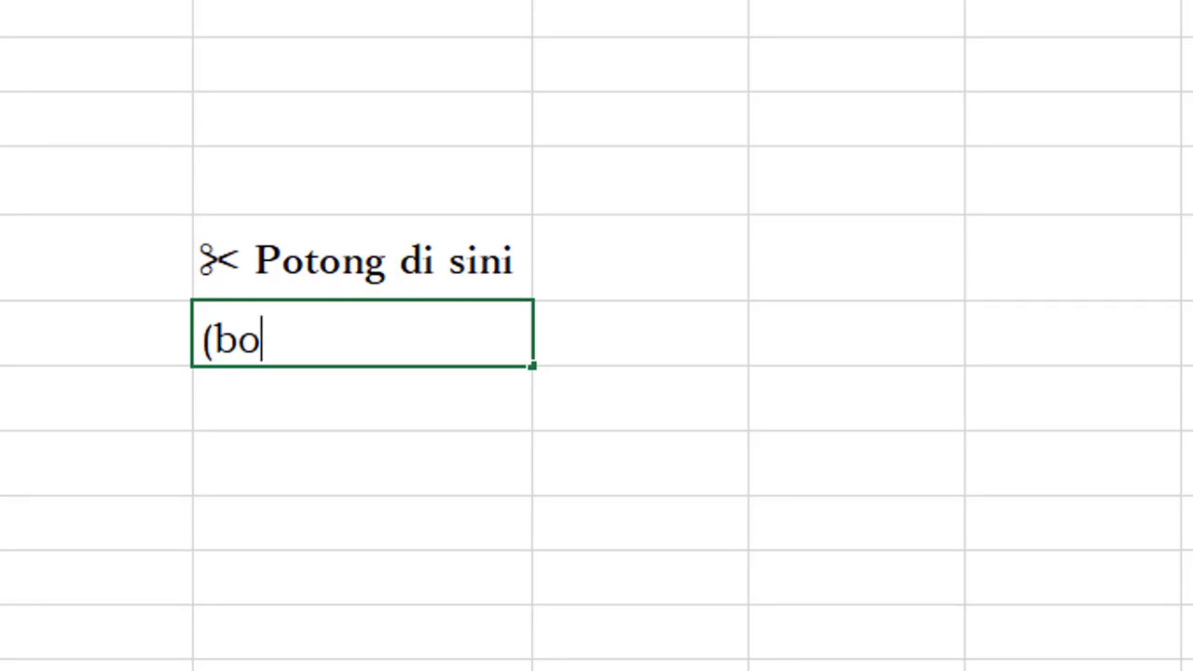
text())
text( Tu)
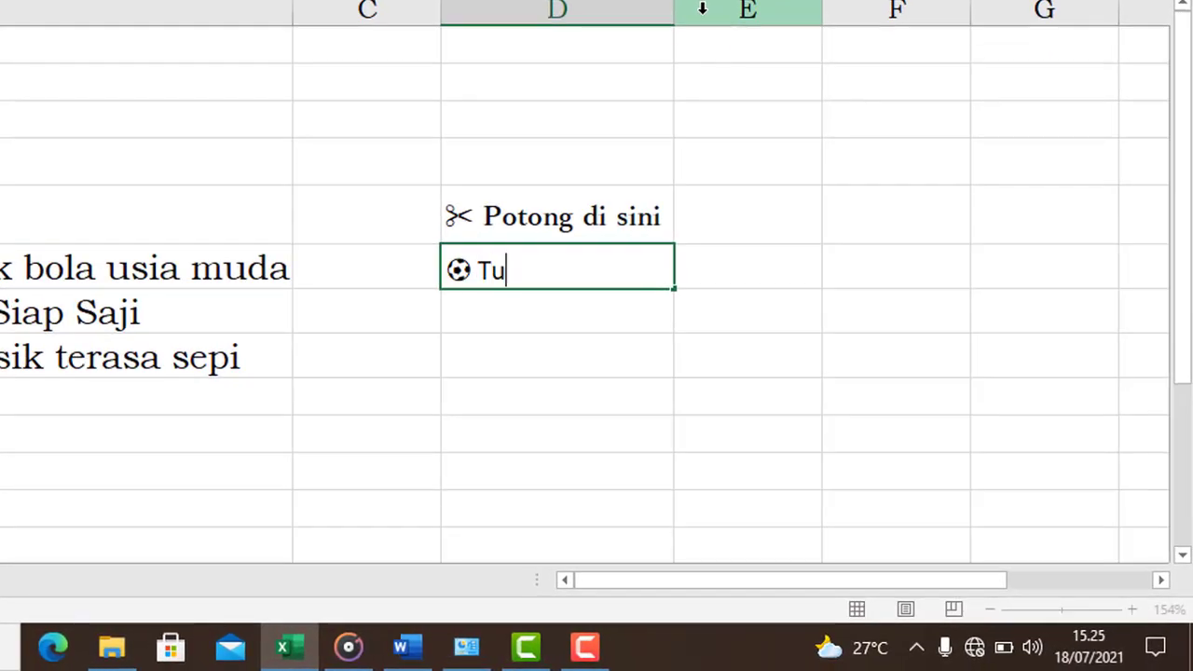
text(rname)
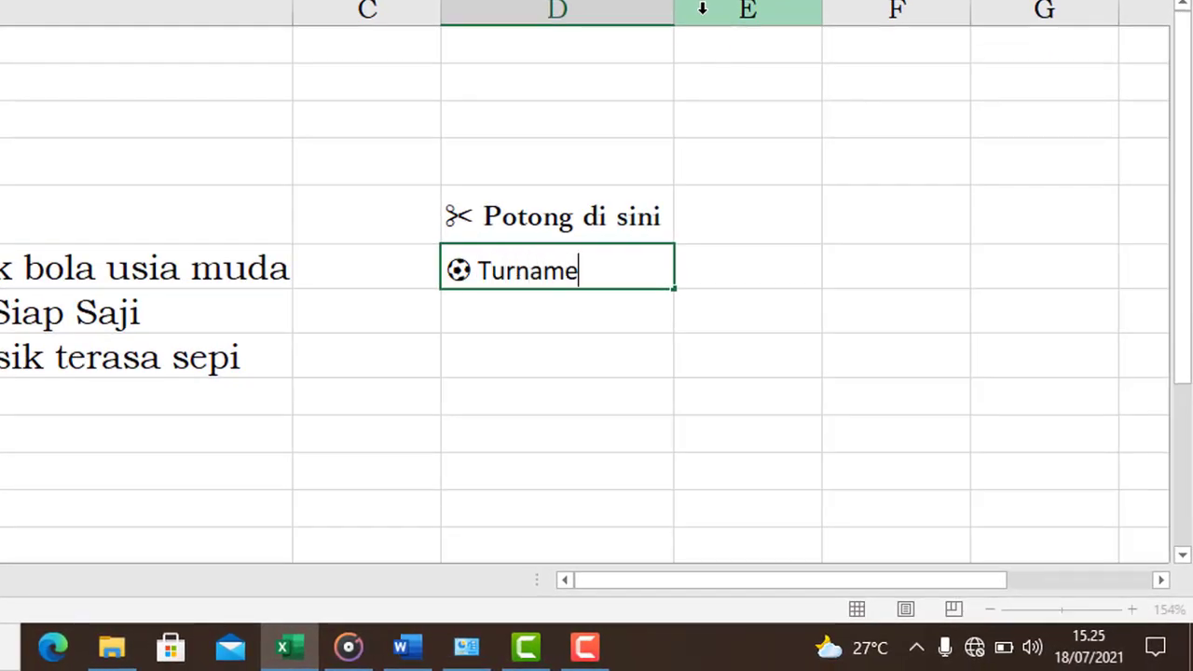
text(n)
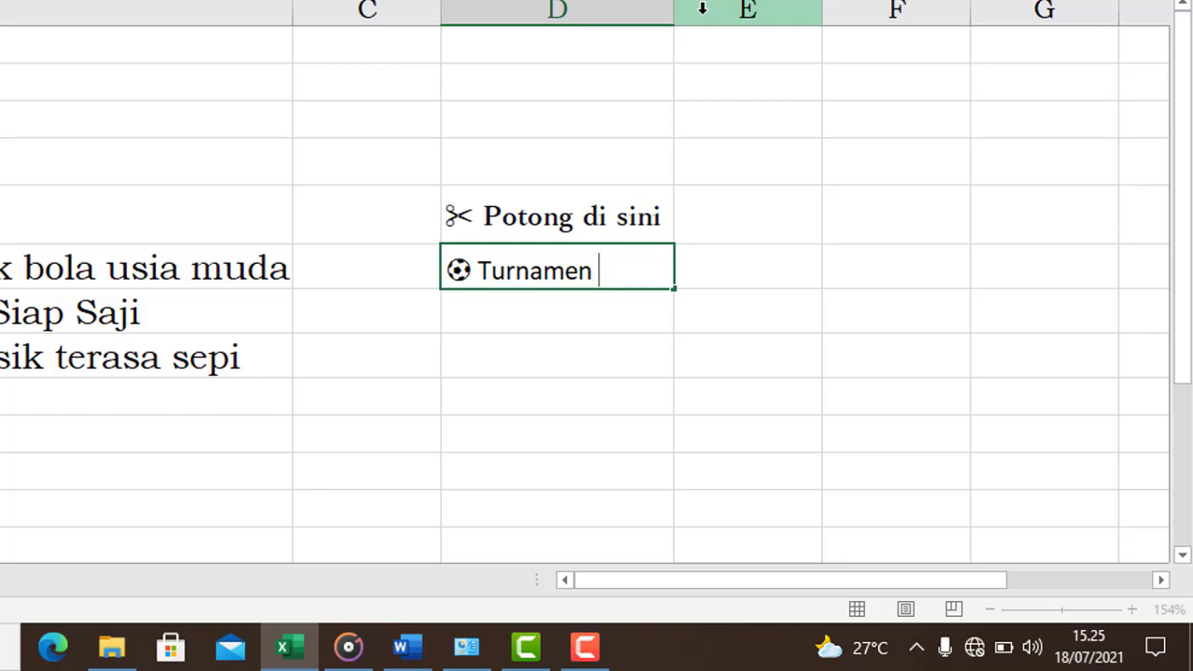
text( s)
text(epak b)
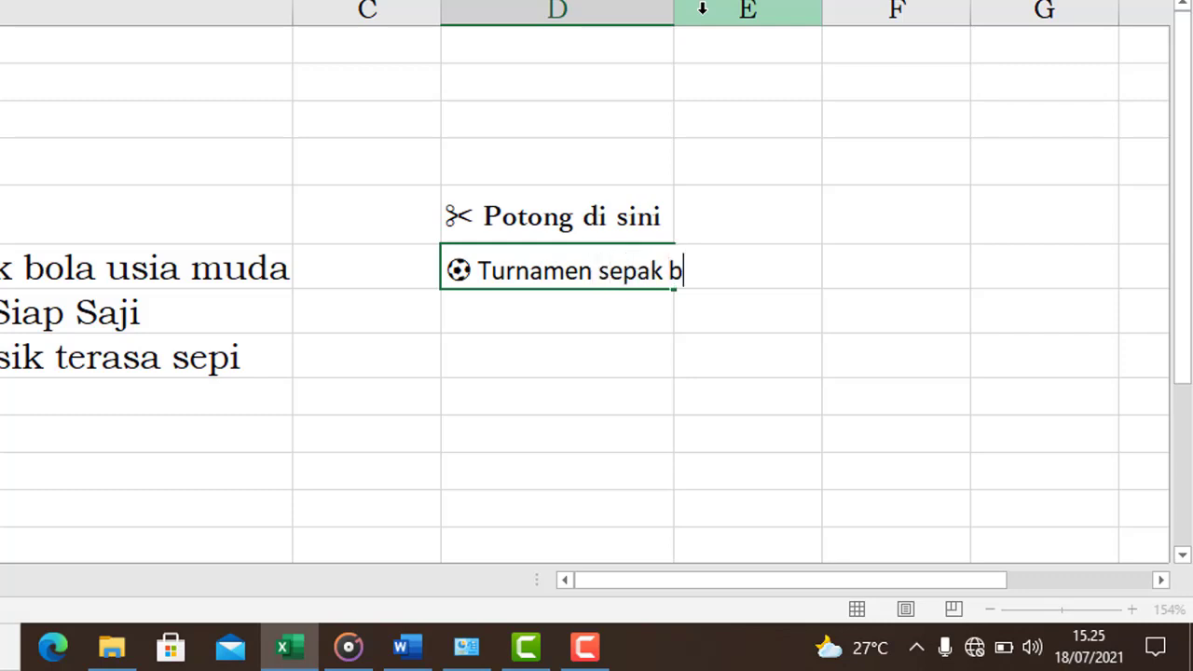
text(ola)
key(Return)
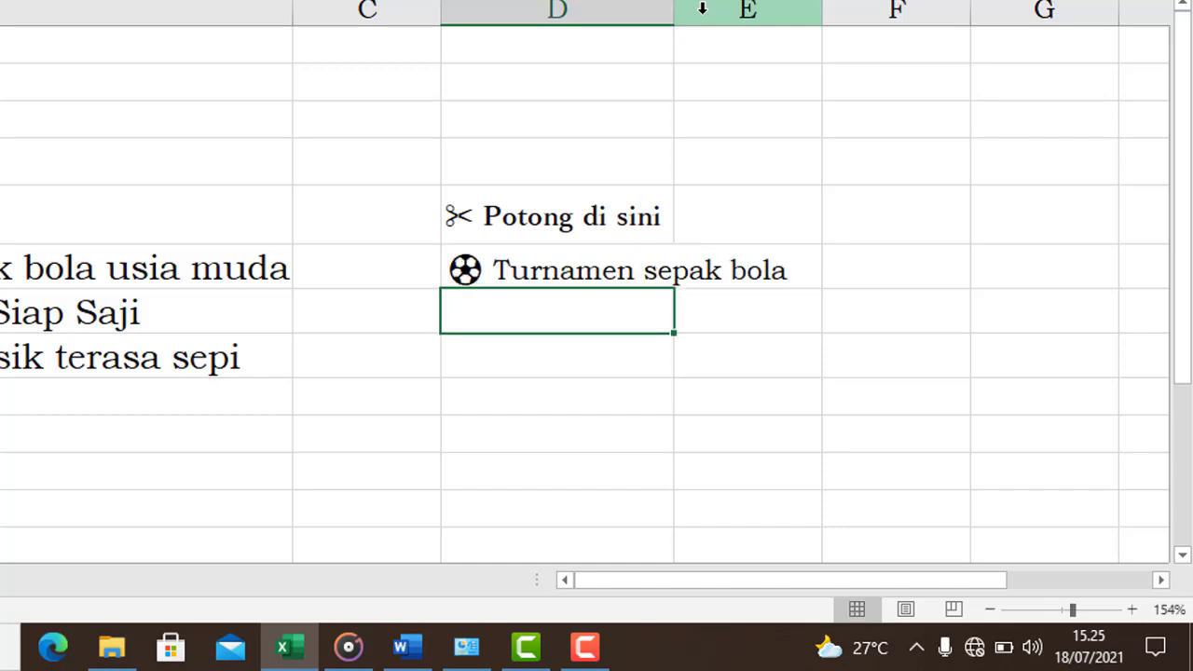
click(629, 430)
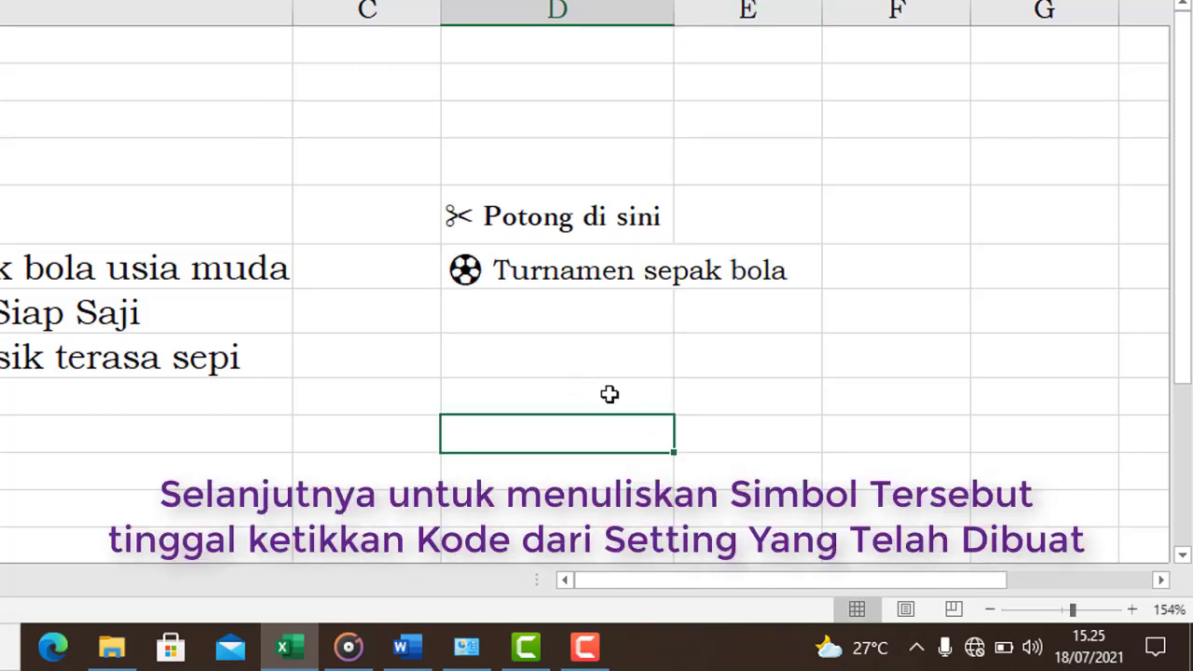
click(482, 309)
key(Left)
key(Left)
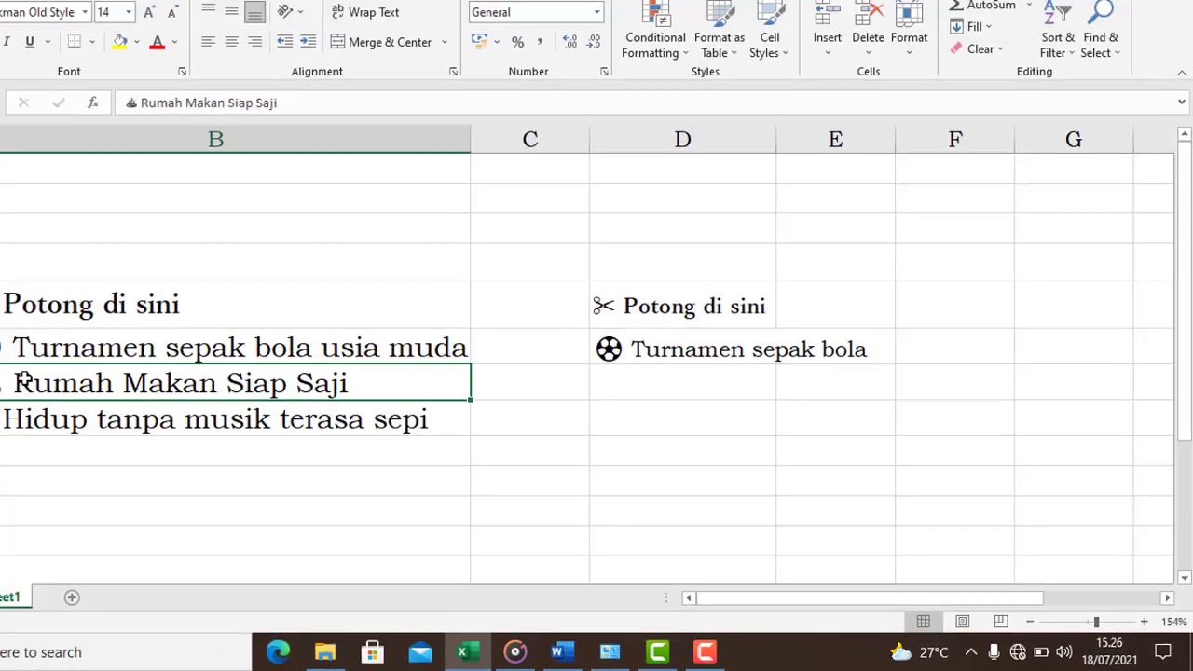
- Inspect B7's hot-spring character without changing it, then select D7
key(F2)
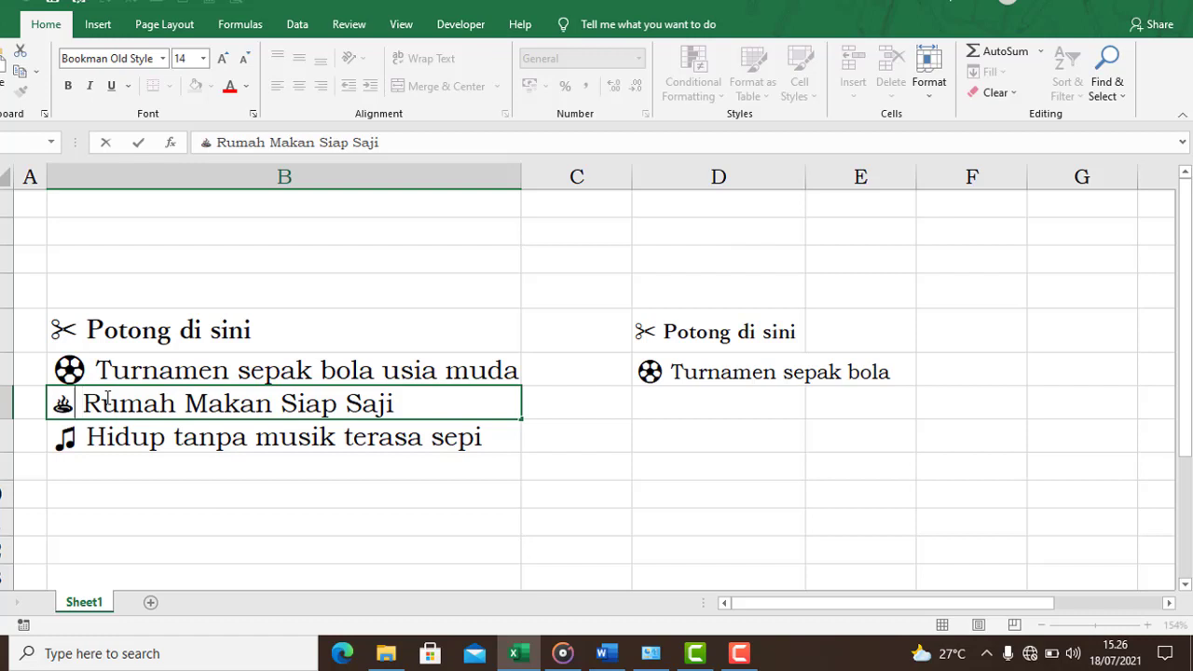
key(shift+Left)
key(ctrl+c)
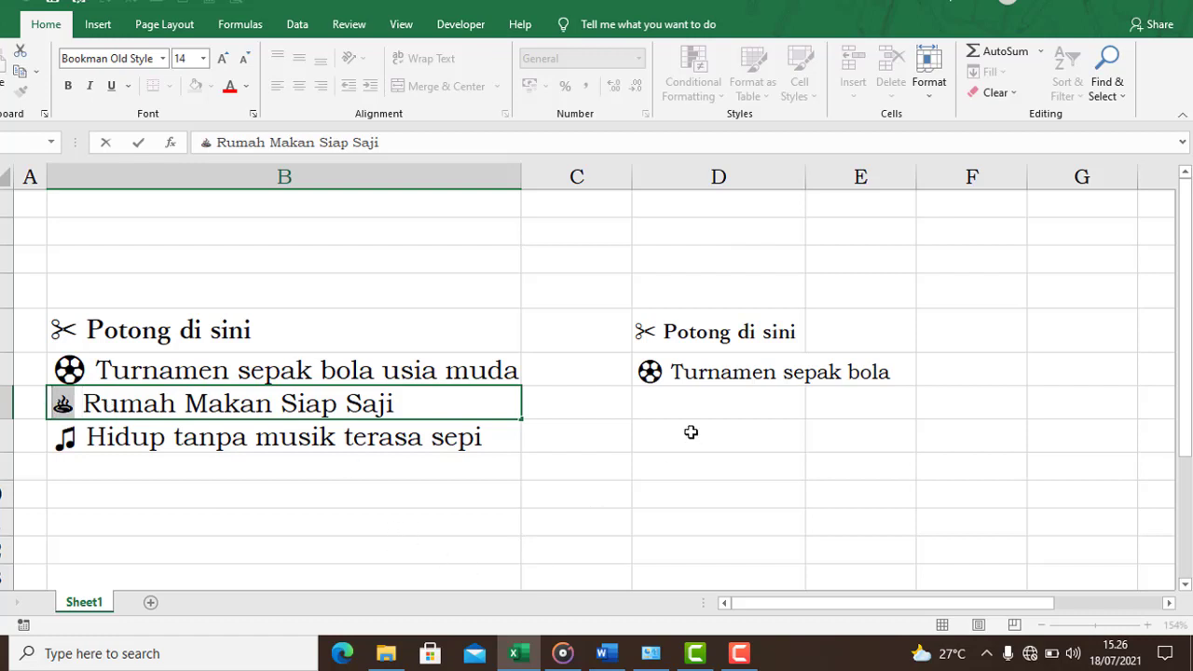
click(670, 399)
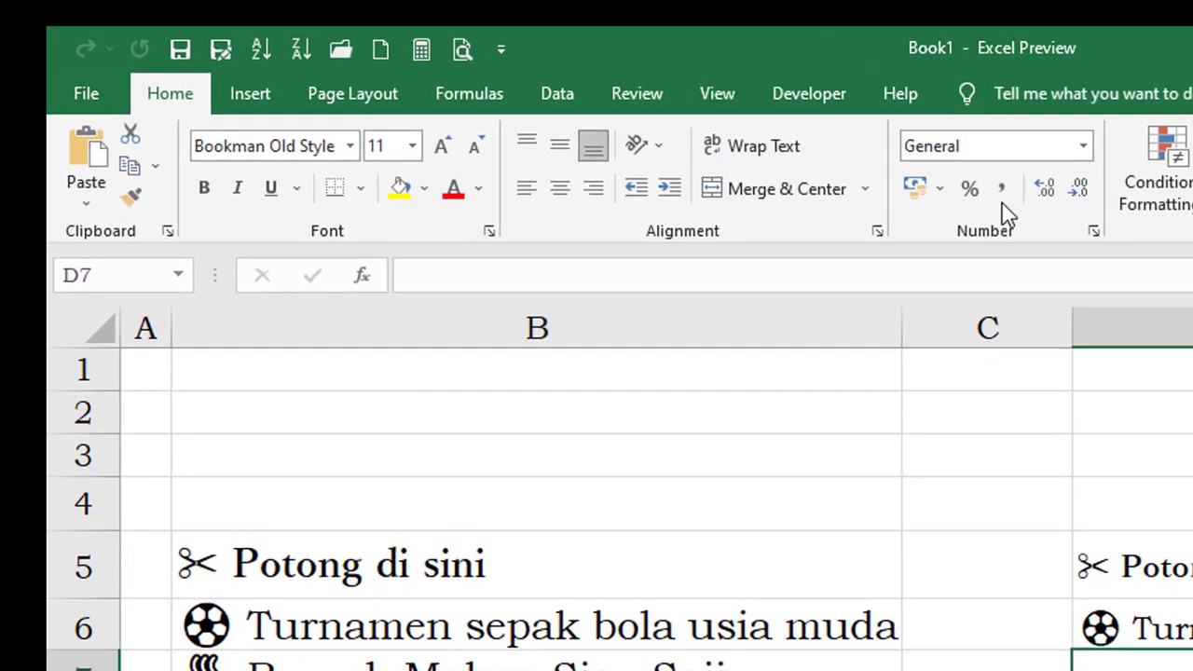
- Go to File > Options > Proofing and open AutoCorrect Options
click(82, 103)
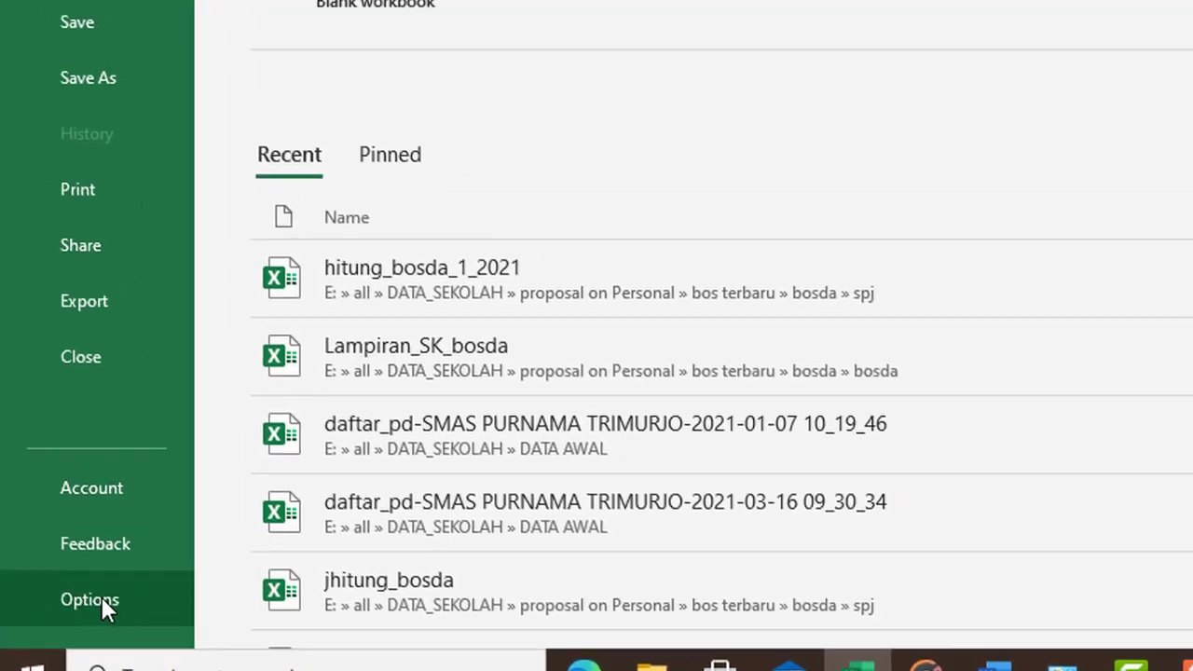
click(101, 597)
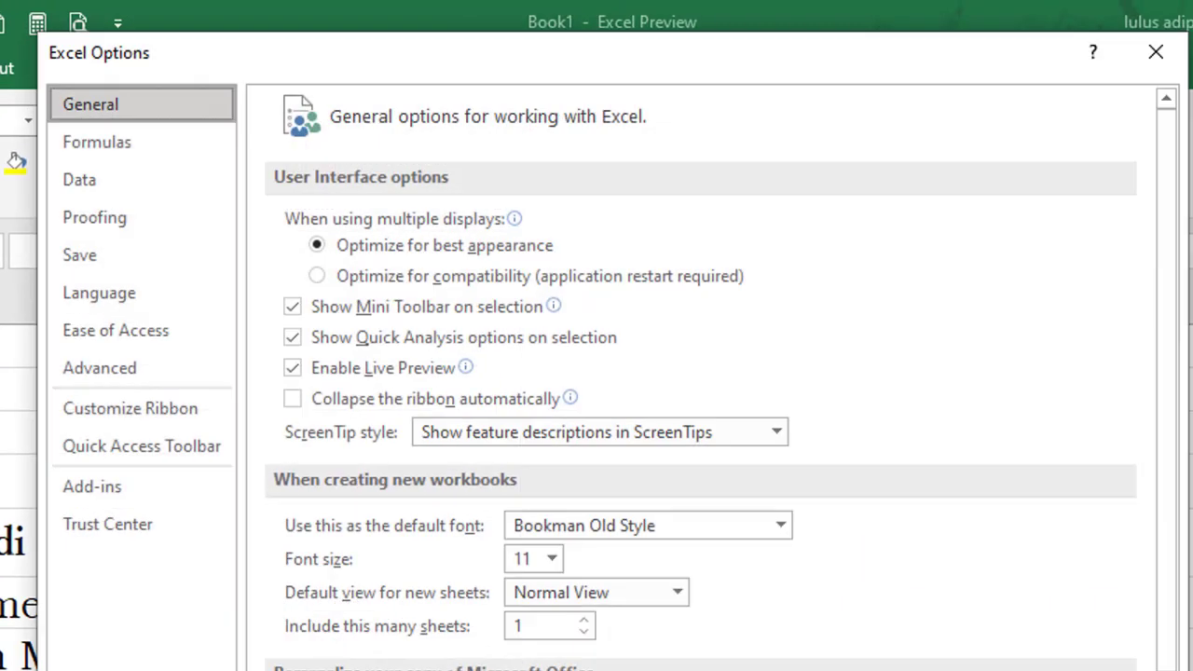
click(108, 226)
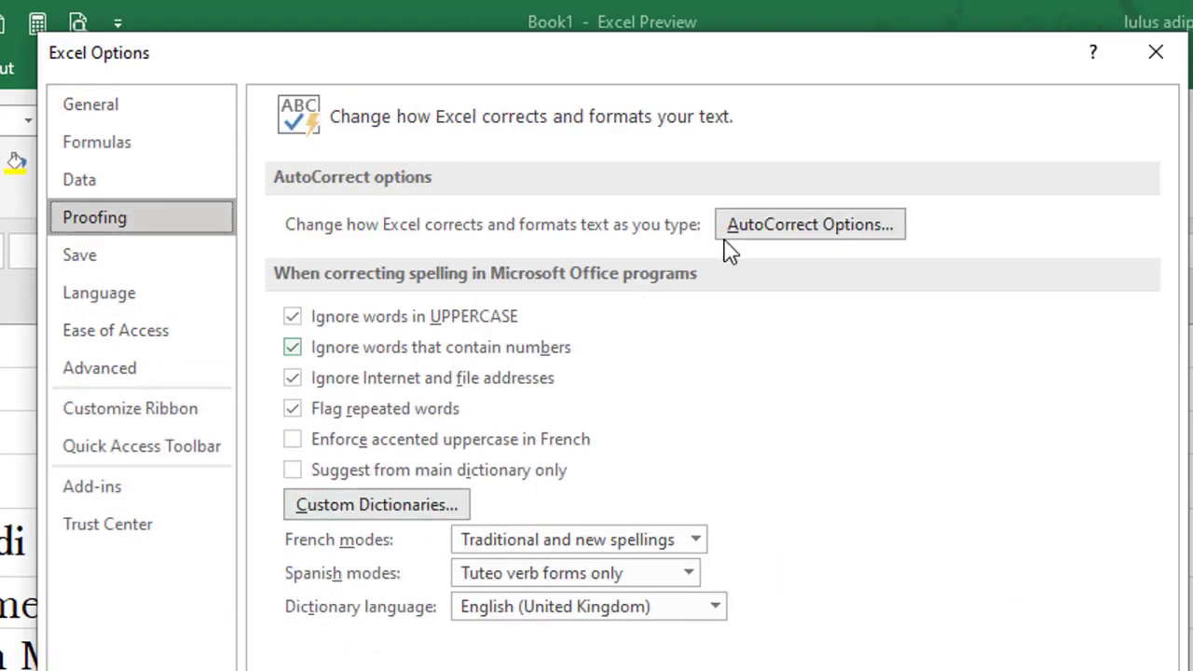
click(797, 237)
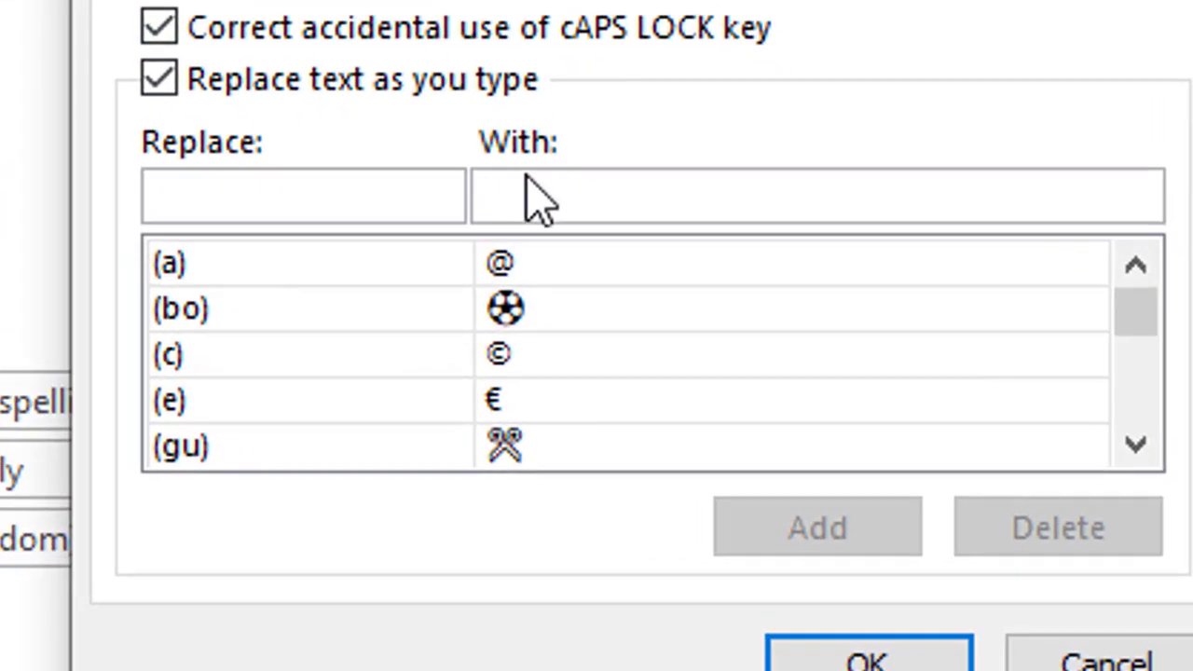
- Add an AutoCorrect entry replacing (rs) with the pasted hot-spring symbol and confirm both dialogs
click(555, 194)
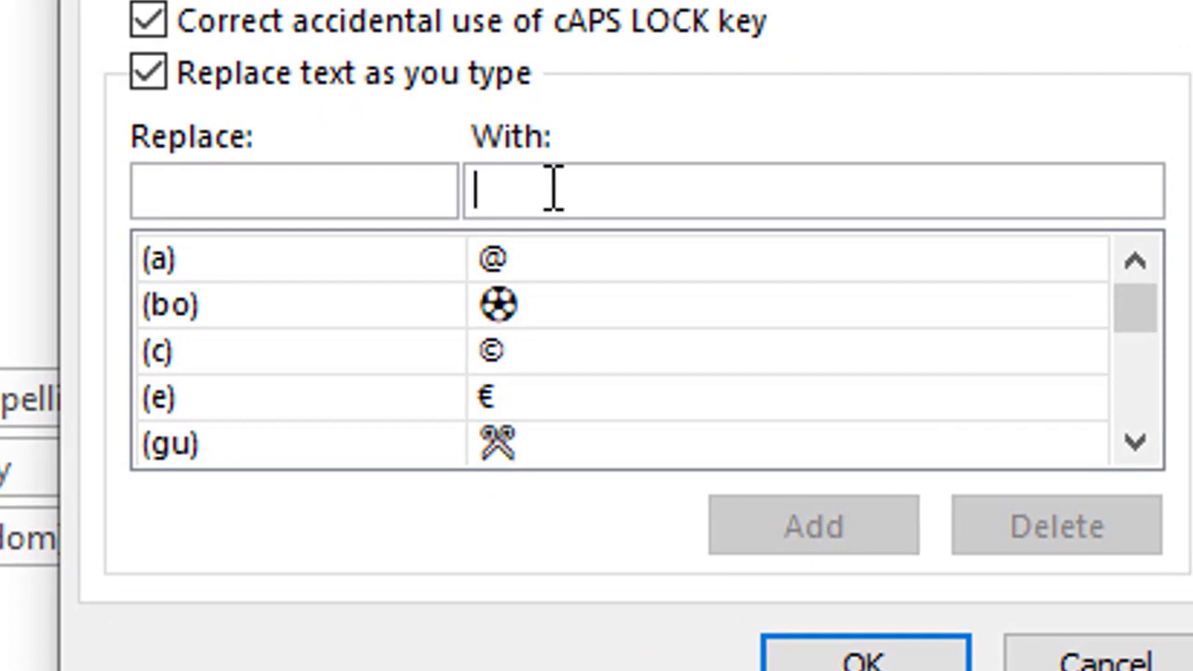
key(ctrl+v)
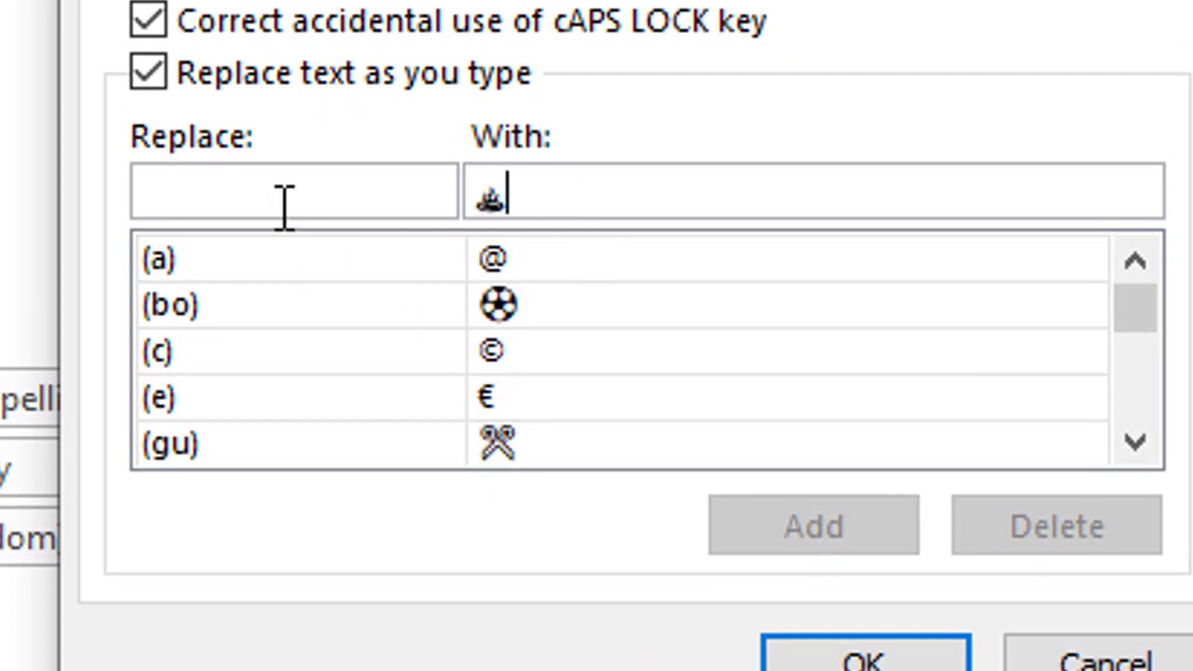
click(282, 205)
text(()
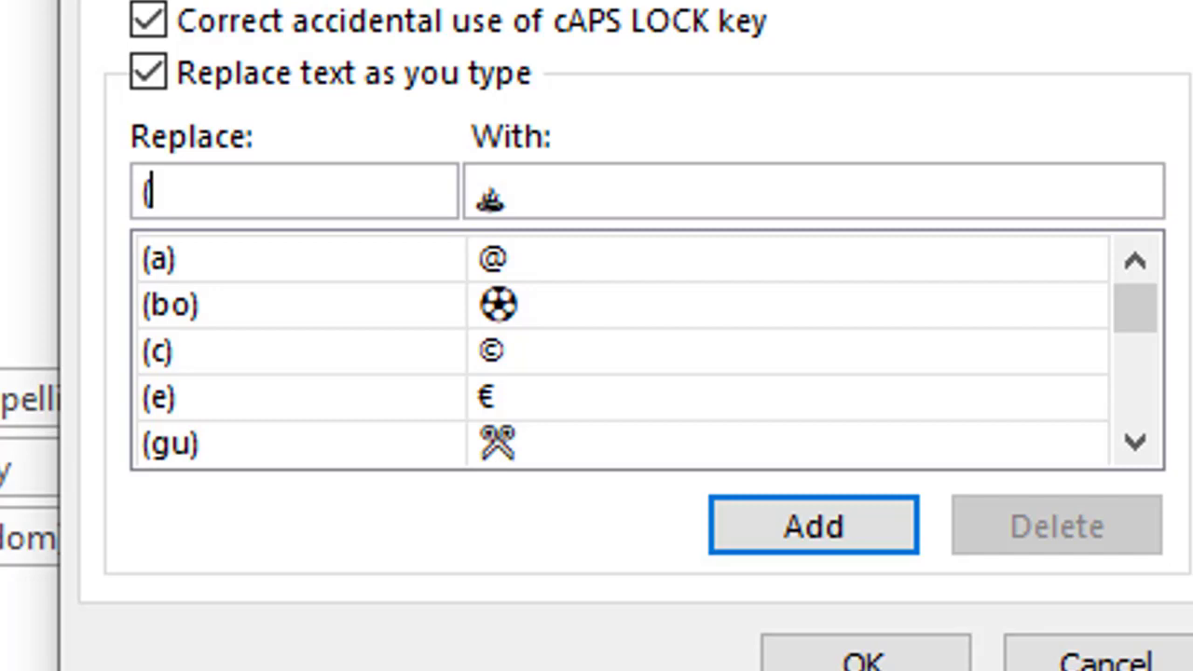
text(rs)
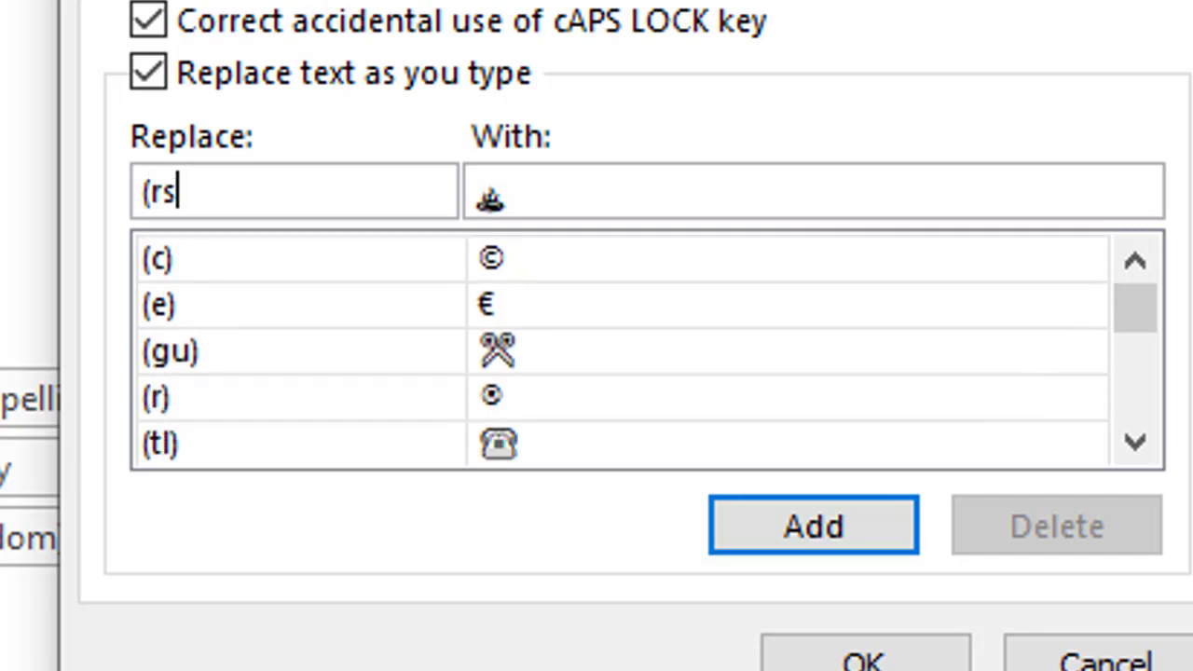
text())
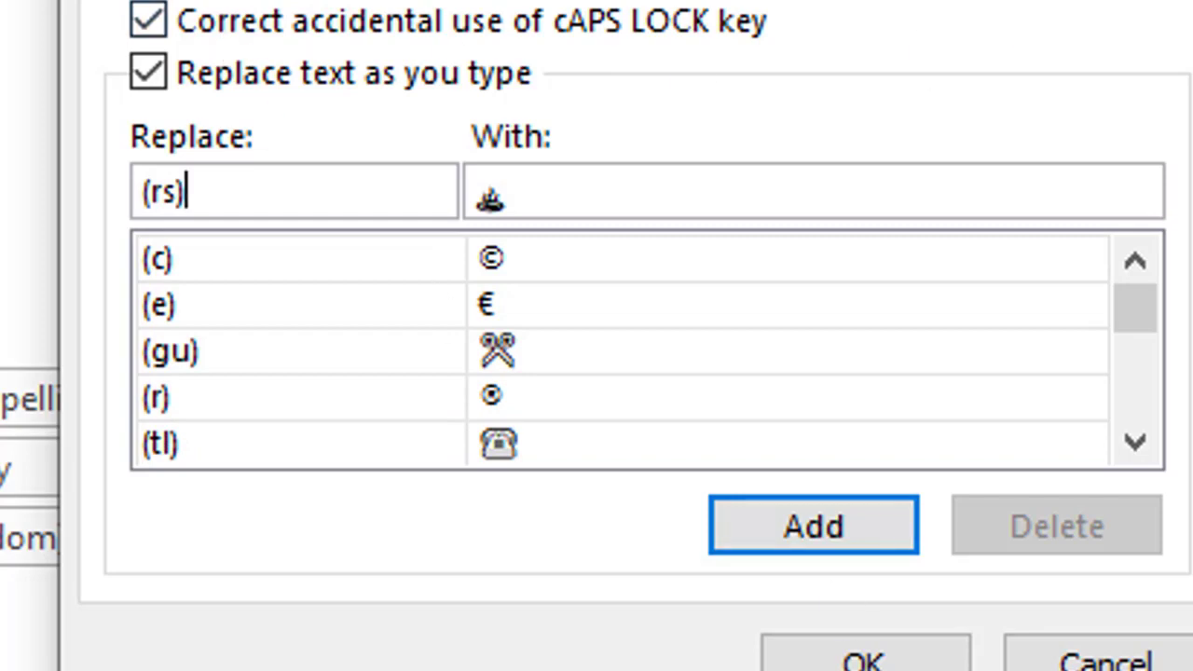
click(767, 192)
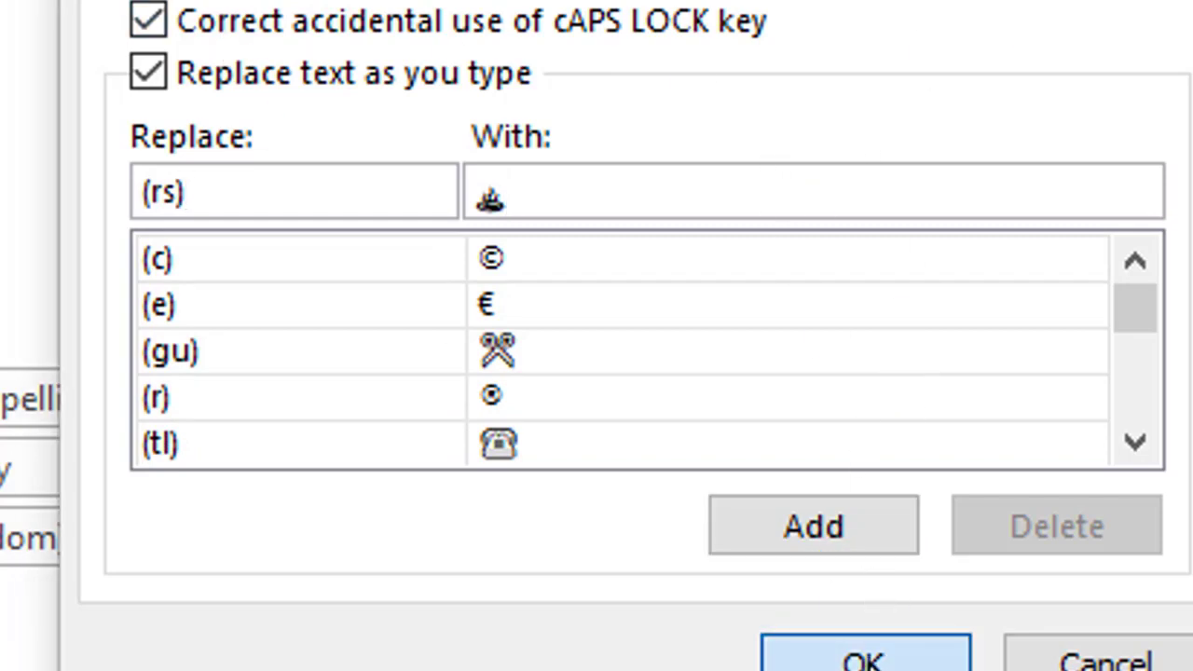
click(871, 652)
click(1030, 646)
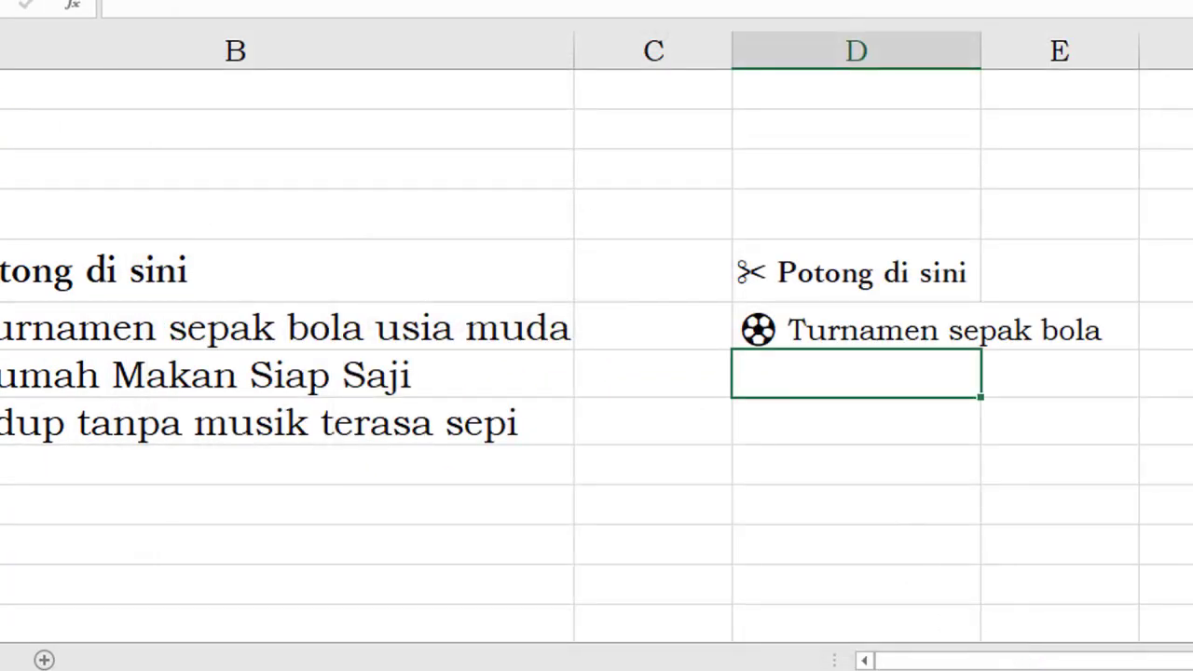
- Type '(rs) Rumah' in cell D7 to start the hot-spring line for Rumah makan siap saji
text((rs)
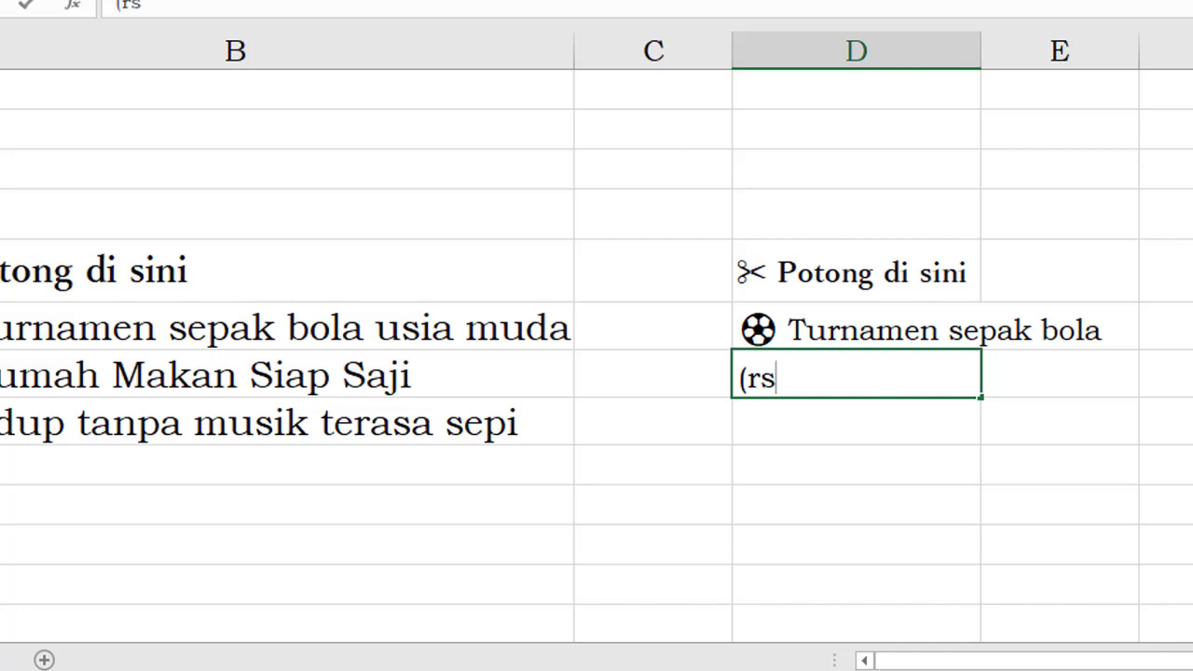
text())
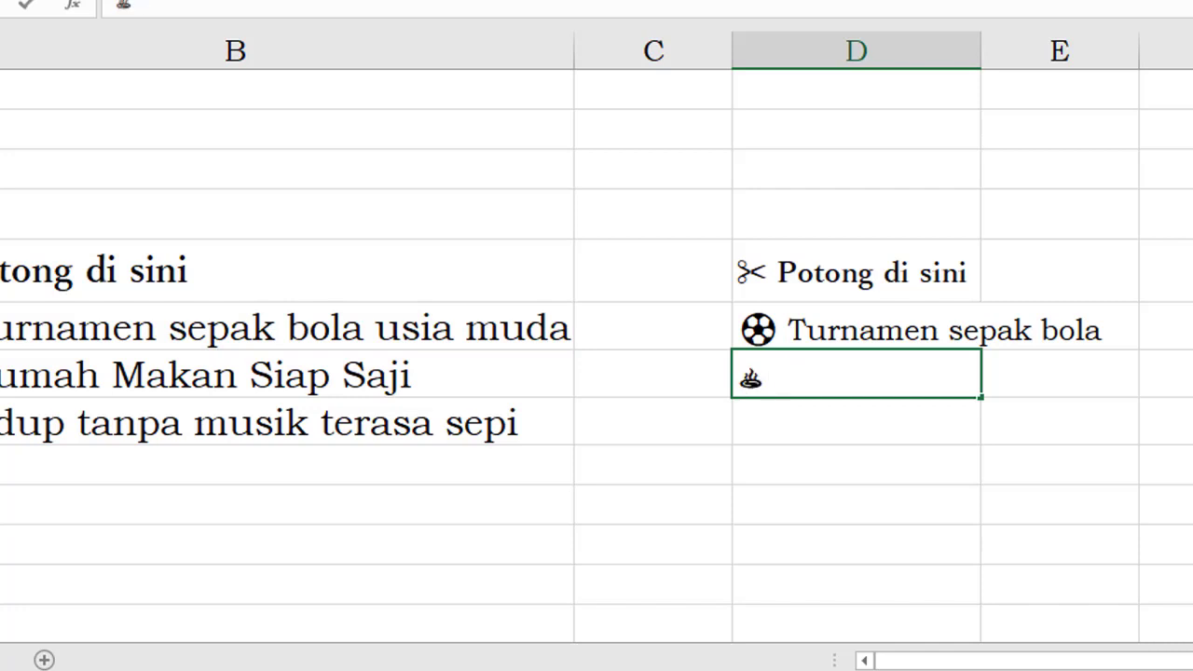
text( R)
text(umah makan siap saji)
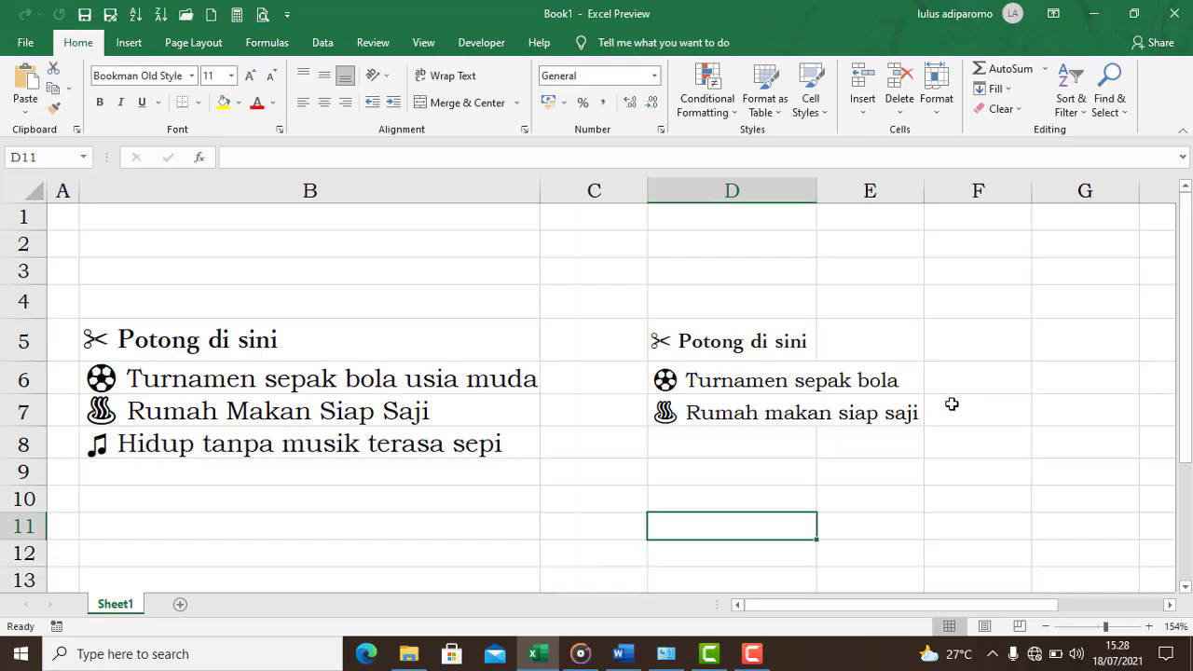